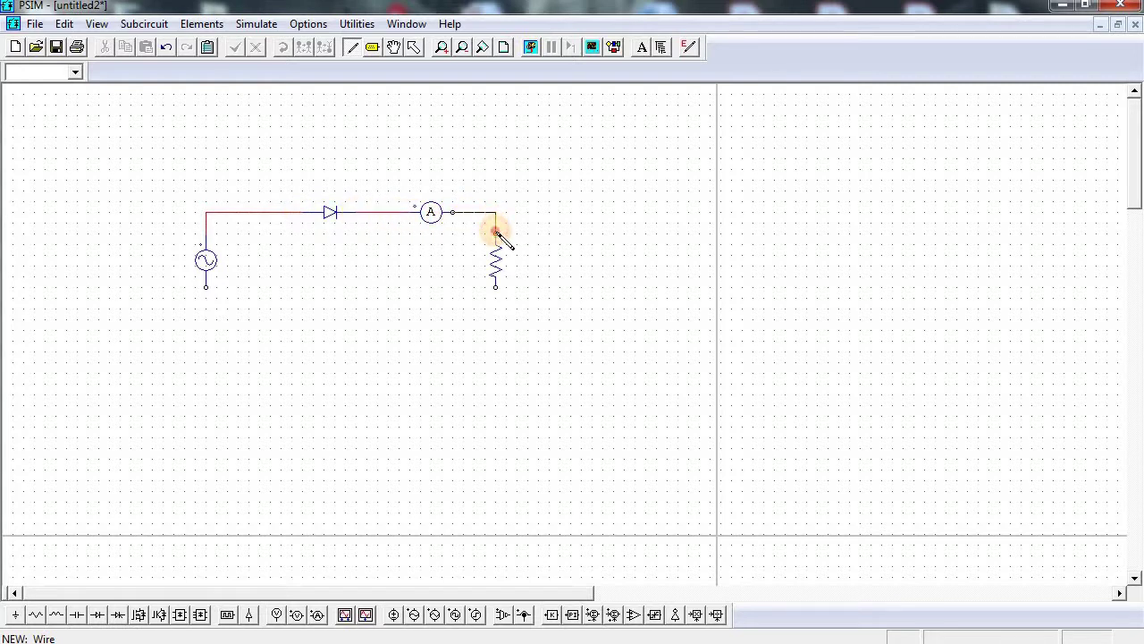
# Wire the resistor's lower end back to the source, then place a voltage probe beside the resistor and wire it in parallel
pyautogui.moveTo(497, 288)
pyautogui.mouseDown()
pyautogui.moveTo(486, 307)
pyautogui.moveTo(218, 311)
pyautogui.moveTo(205, 309)
pyautogui.moveTo(206, 289)
pyautogui.mouseUp()
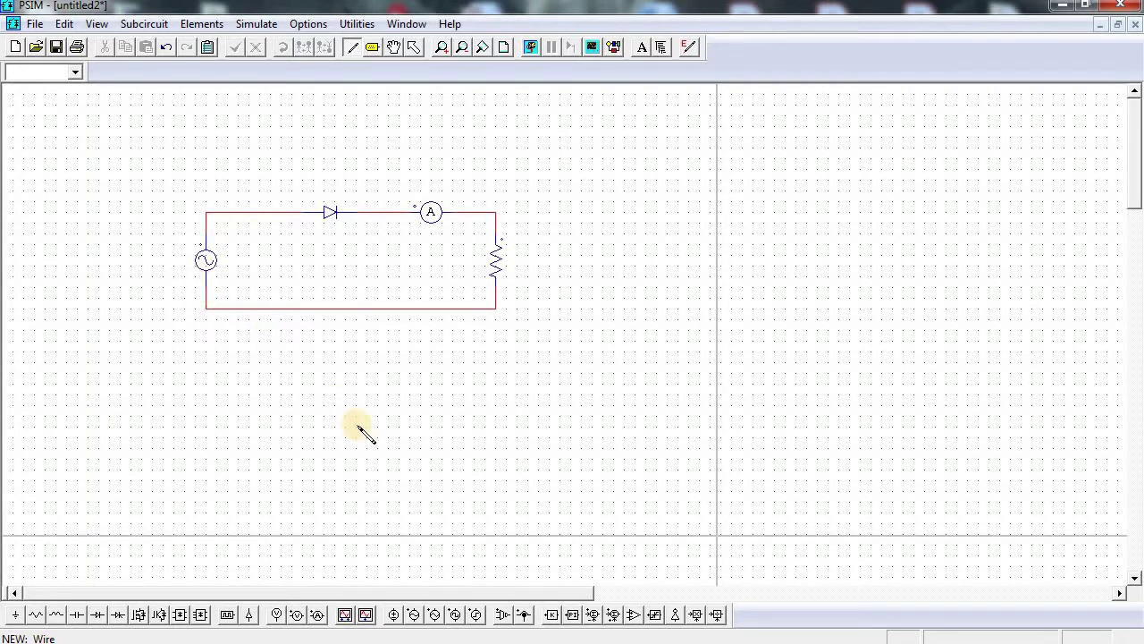
pyautogui.click(297, 615)
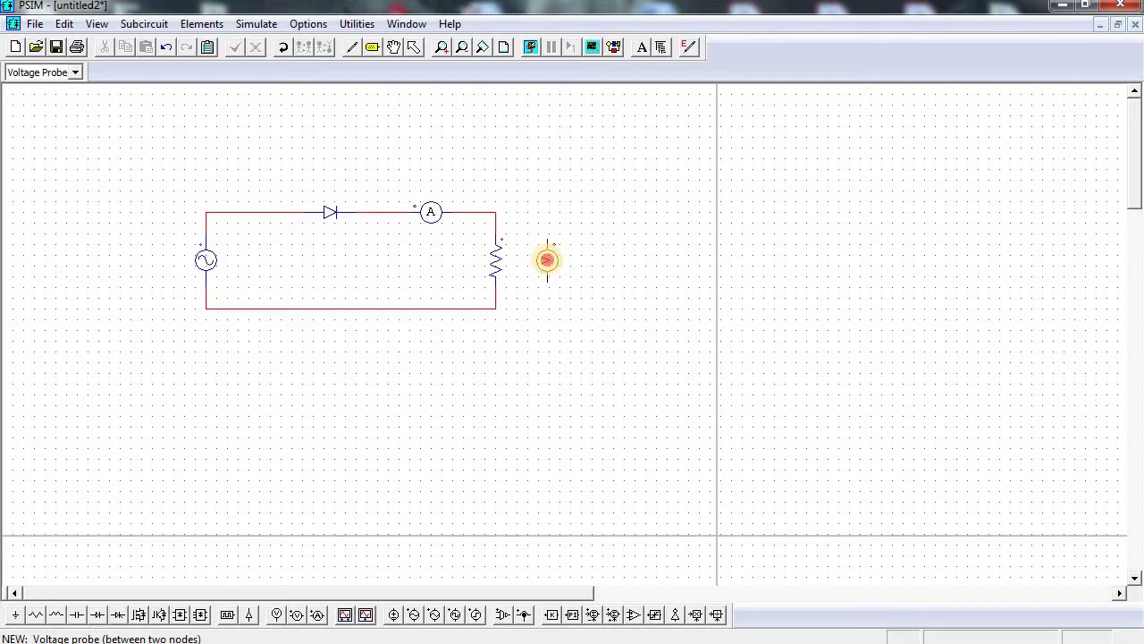
pyautogui.click(548, 258)
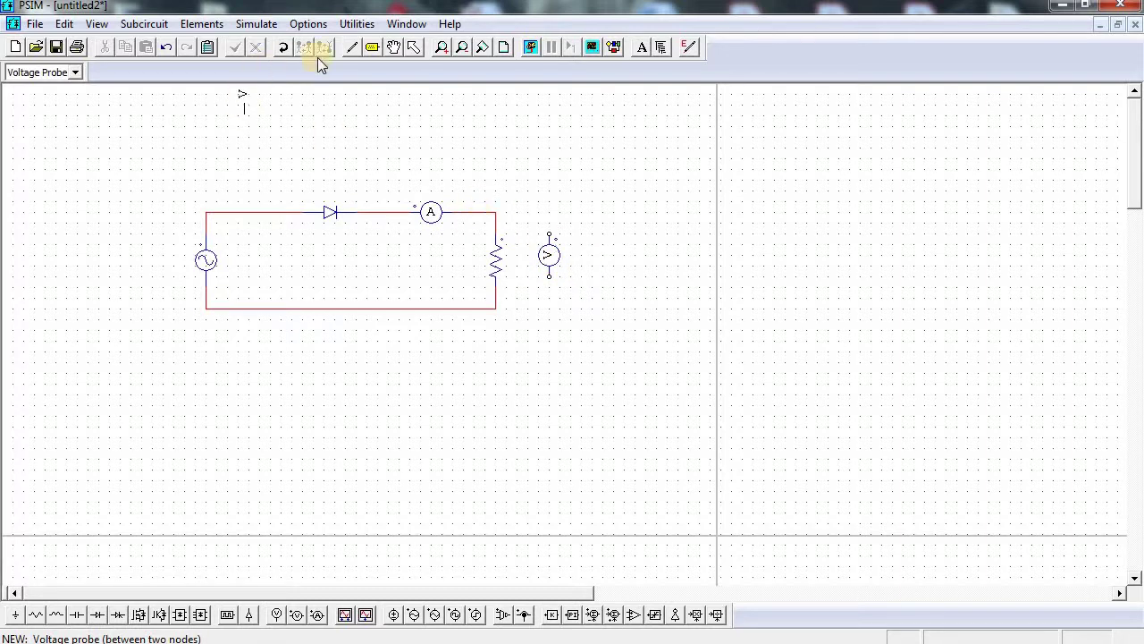
pyautogui.click(351, 46)
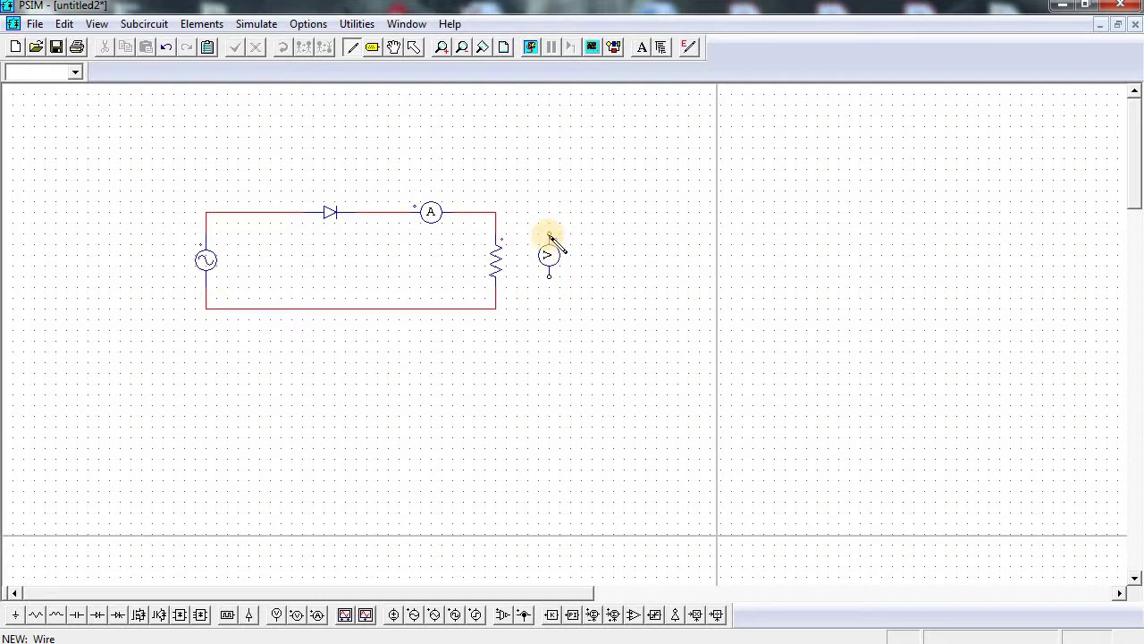
pyautogui.moveTo(549, 235)
pyautogui.mouseDown()
pyautogui.moveTo(537, 209)
pyautogui.moveTo(496, 212)
pyautogui.mouseUp()
pyautogui.moveTo(549, 277)
pyautogui.mouseDown()
pyautogui.moveTo(528, 305)
pyautogui.moveTo(496, 309)
pyautogui.mouseUp()
# Place a second node-to-node voltage probe beside the AC source and wire it across the source terminals
pyautogui.click(297, 615)
pyautogui.rightClick(152, 273)
pyautogui.click(163, 255)
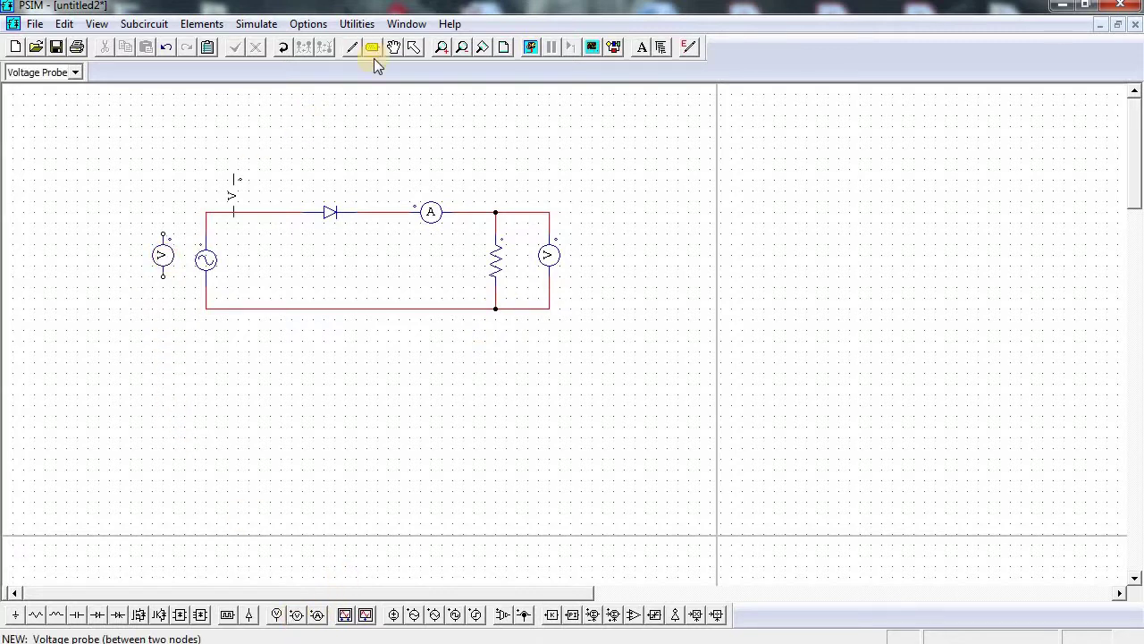
pyautogui.click(351, 47)
pyautogui.moveTo(164, 235); pyautogui.dragTo(205, 212)
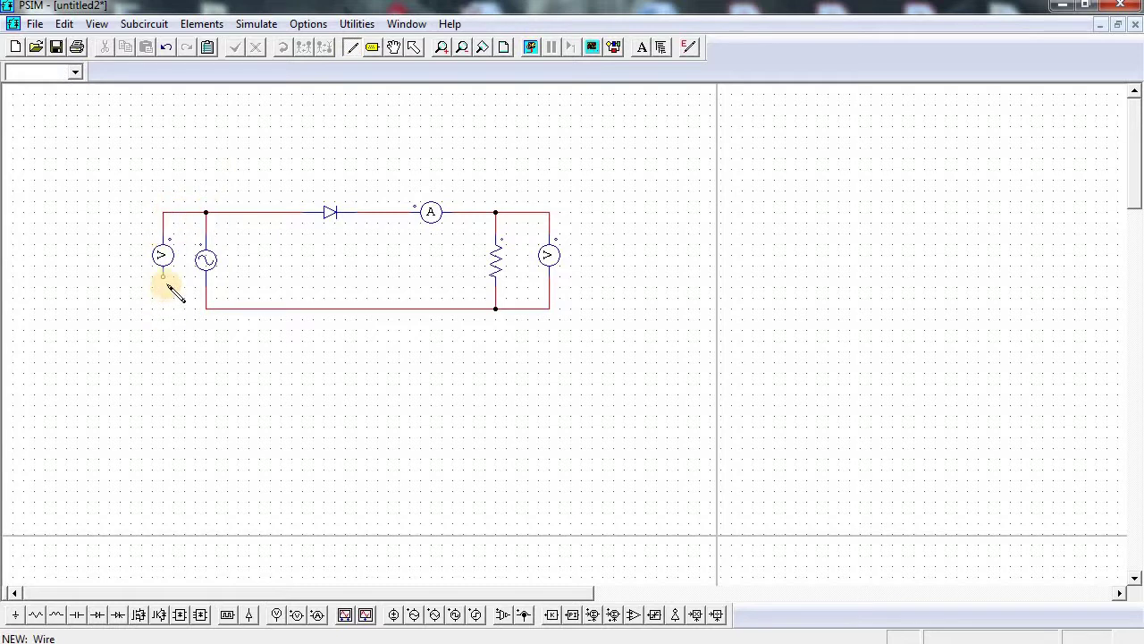
pyautogui.moveTo(163, 279); pyautogui.dragTo(206, 308)
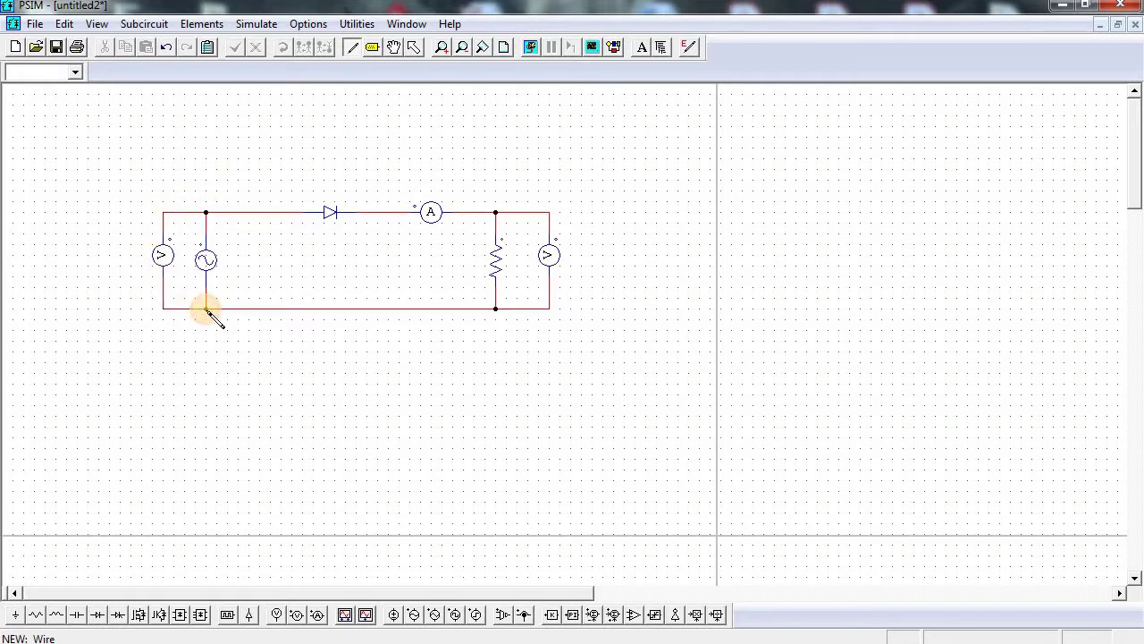
pyautogui.press('Escape')
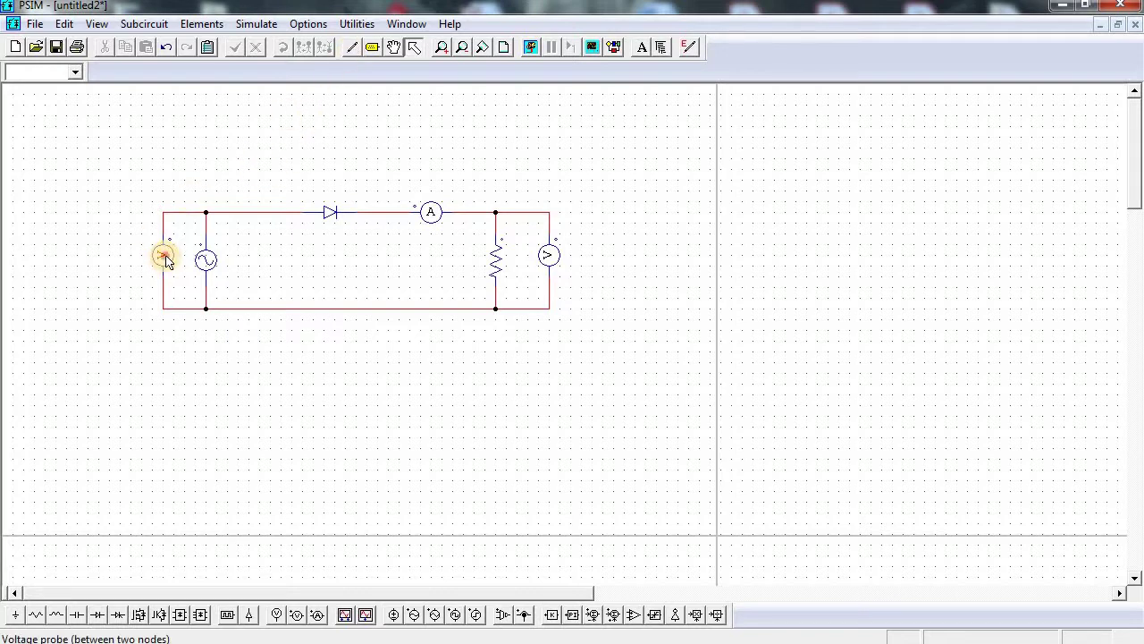
# Name the voltage probe across the source Ve and display its name on the schematic
pyautogui.doubleClick(164, 257)
pyautogui.doubleClick(183, 166)
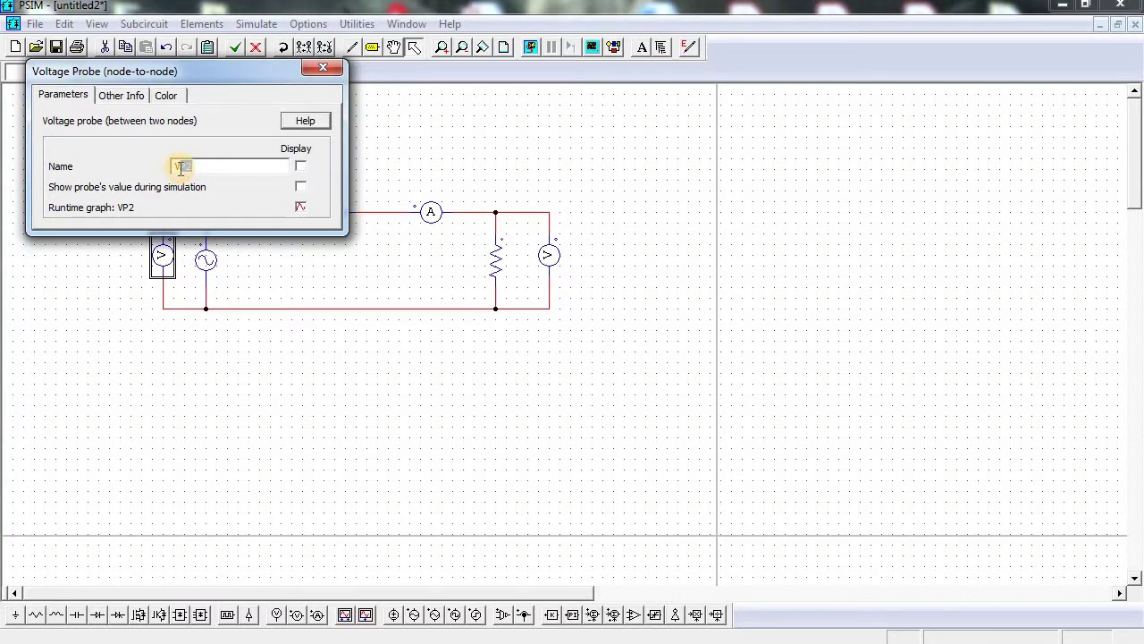
pyautogui.write('Ve')
pyautogui.click(304, 165)
pyautogui.click(323, 70)
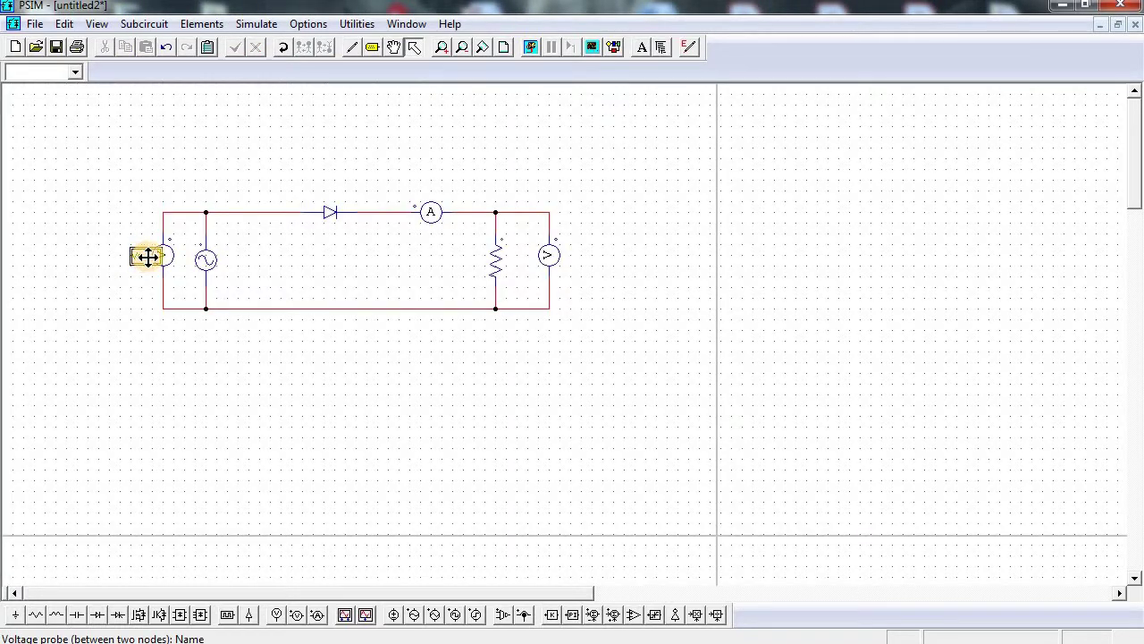
# Name the voltage probe across the resistor Vs, display its name and shift the label slightly beside the probe
pyautogui.click(549, 256)
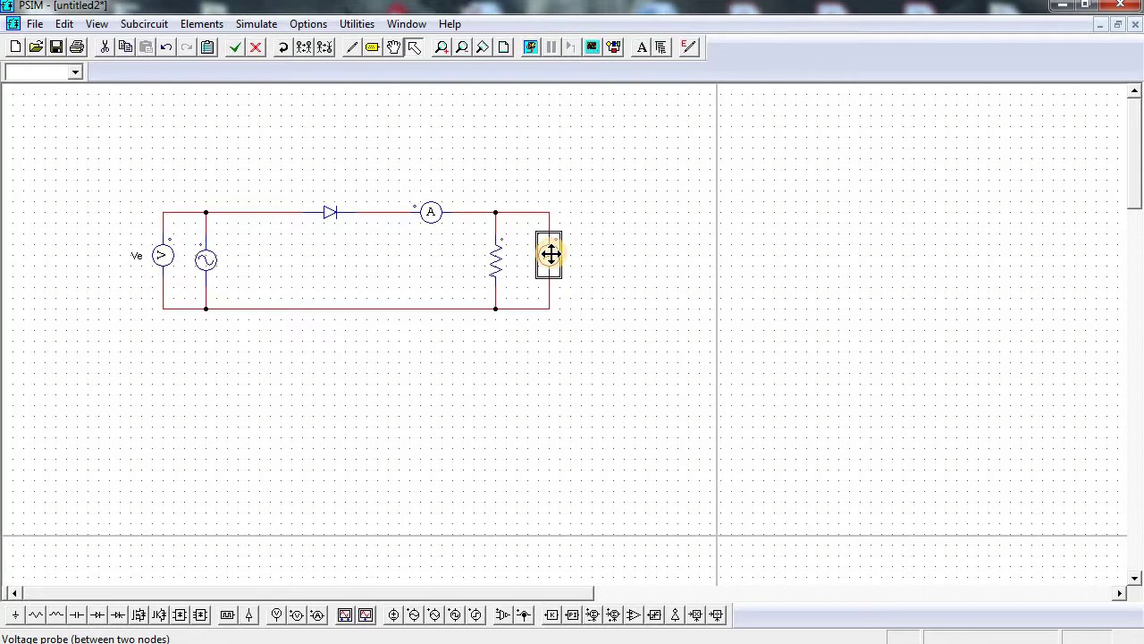
pyautogui.doubleClick(550, 254)
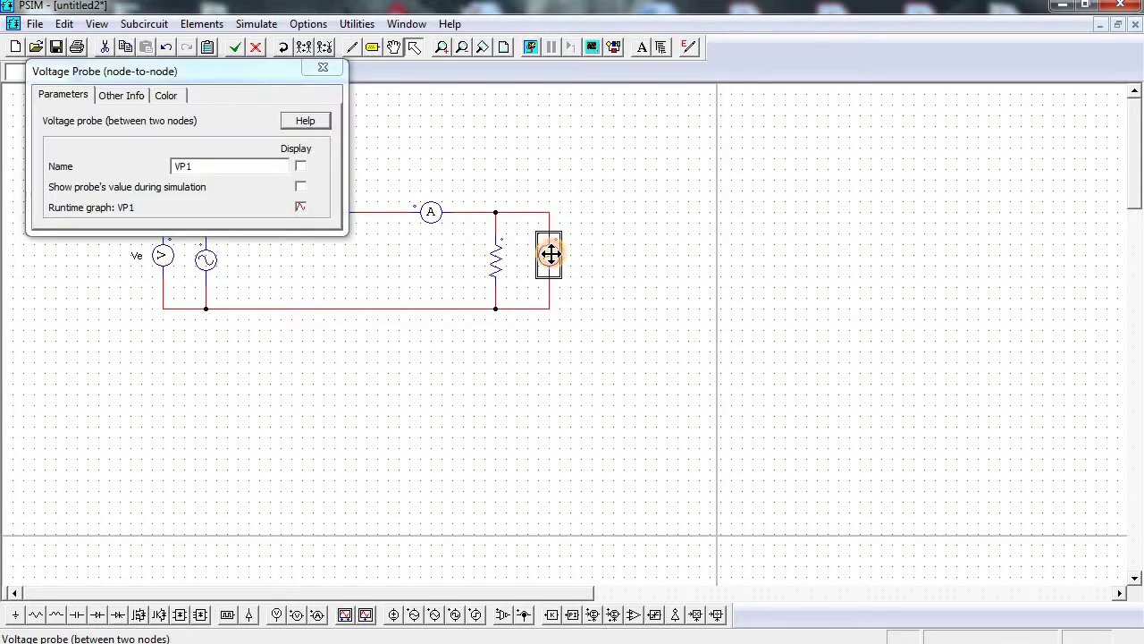
pyautogui.doubleClick(179, 165)
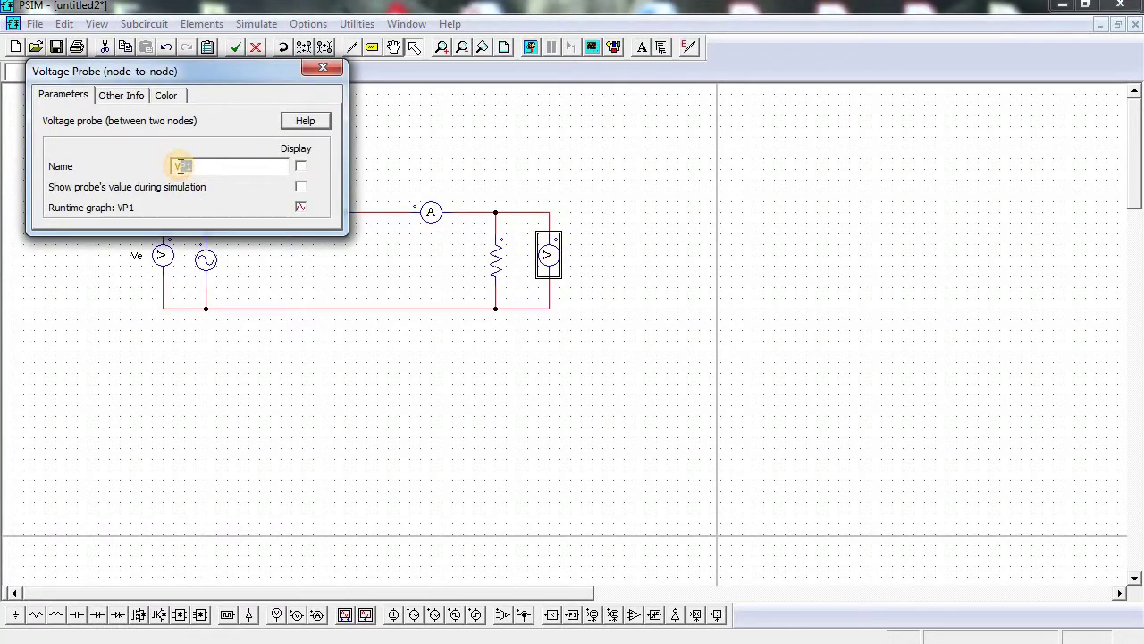
pyautogui.write('Vs')
pyautogui.click(300, 165)
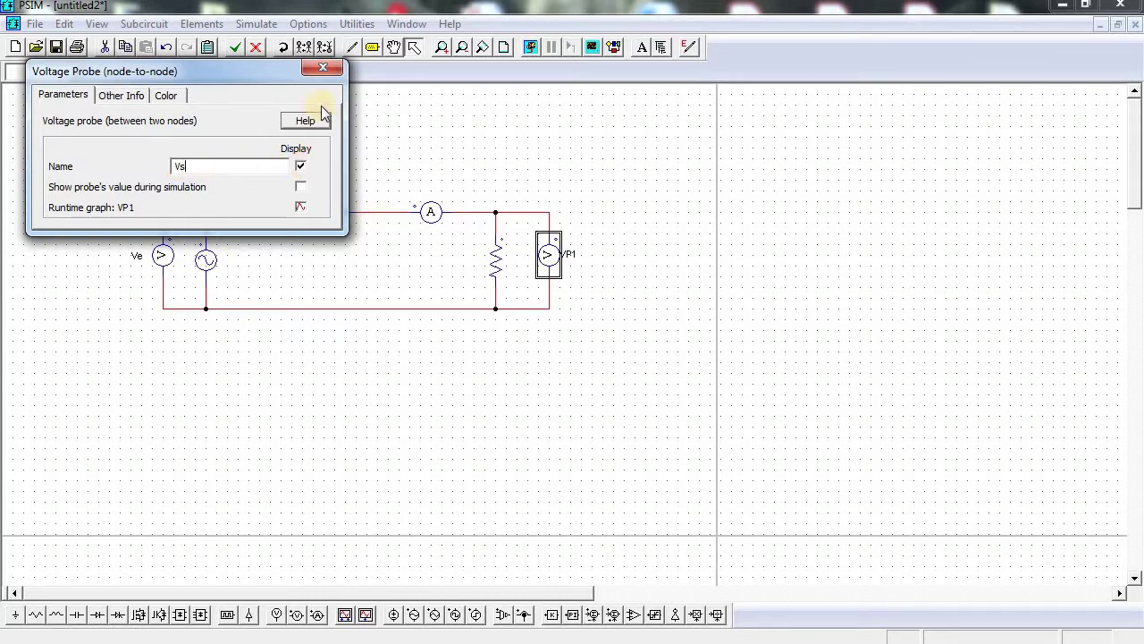
pyautogui.click(323, 70)
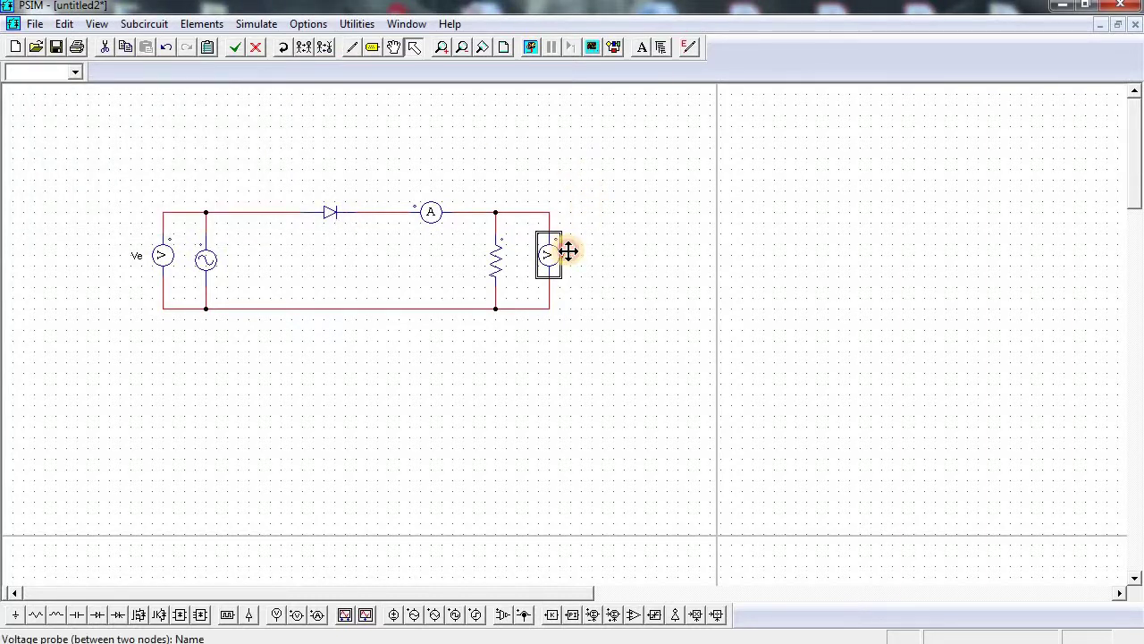
pyautogui.moveTo(569, 253); pyautogui.dragTo(572, 253)
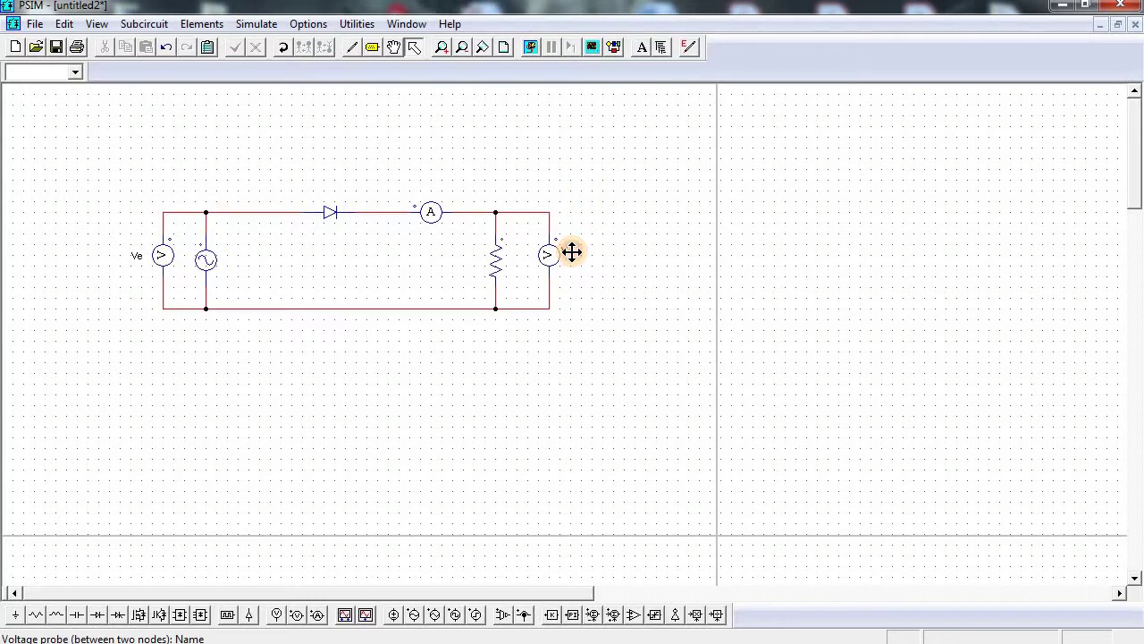
# Name the current probe I and display its name on the schematic
pyautogui.doubleClick(434, 212)
pyautogui.doubleClick(179, 167)
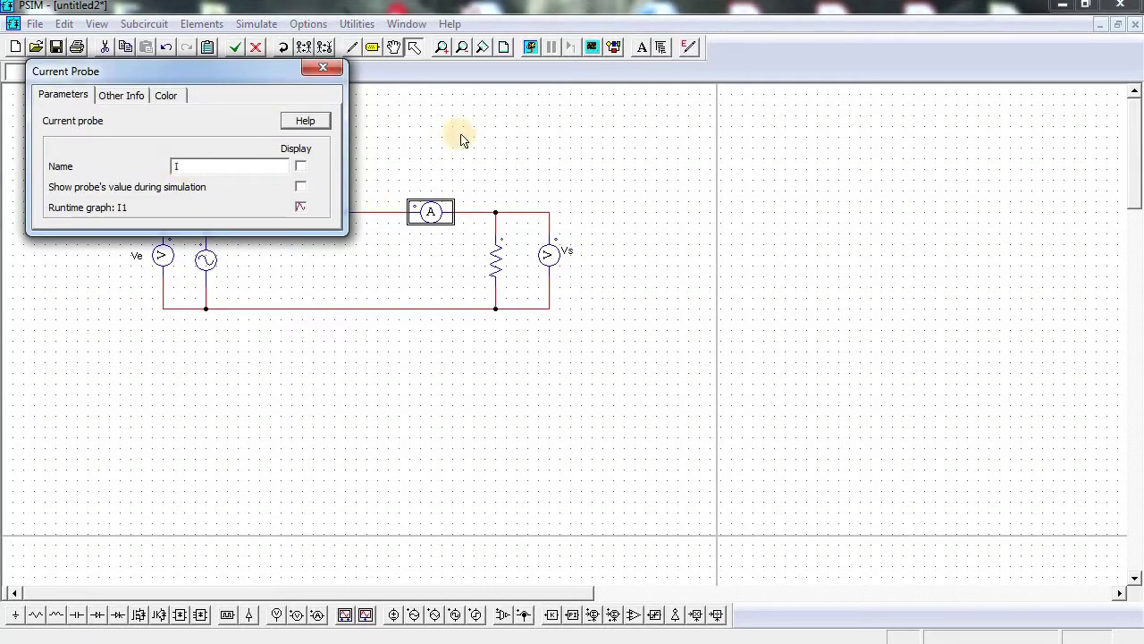
pyautogui.click(301, 166)
pyautogui.click(324, 69)
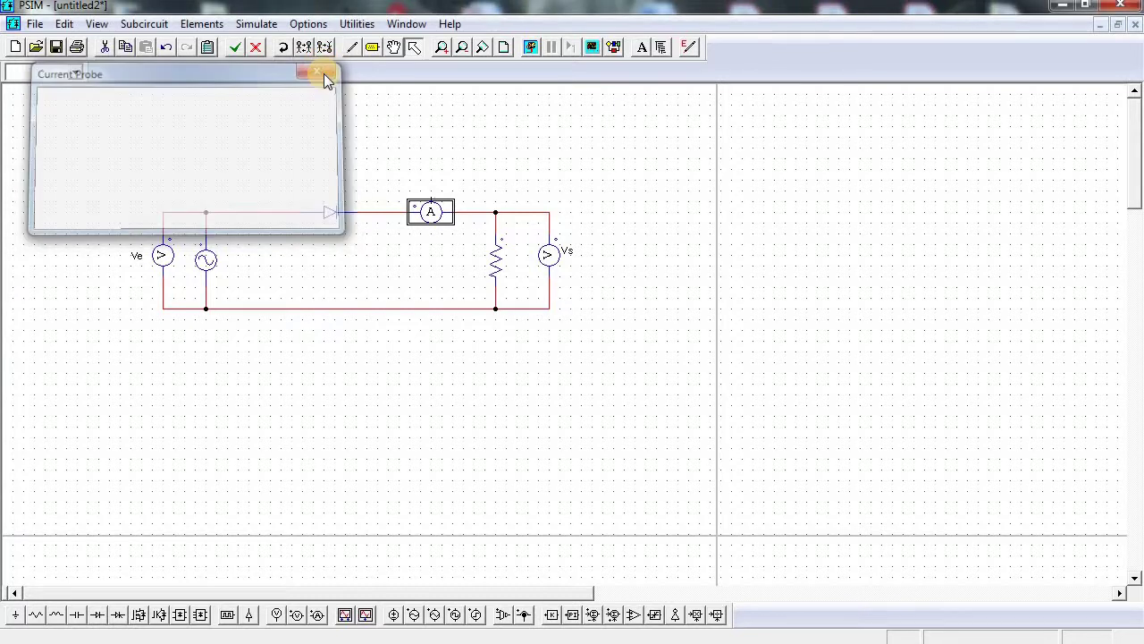
pyautogui.click(497, 258)
pyautogui.moveTo(89, 153); pyautogui.dragTo(602, 371)
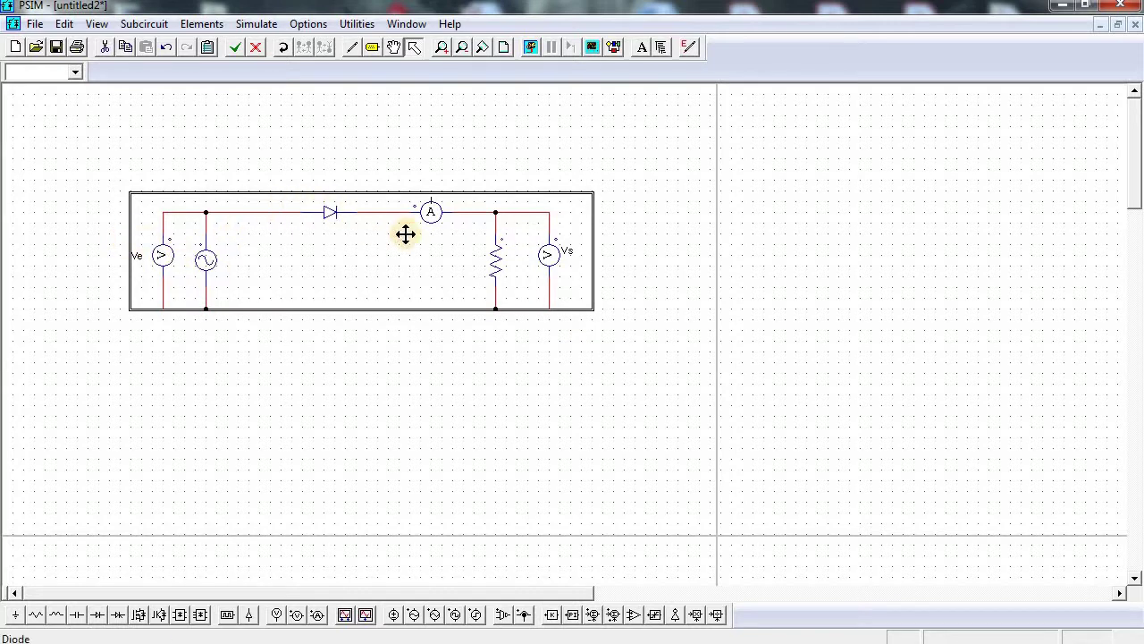
pyautogui.click(563, 344)
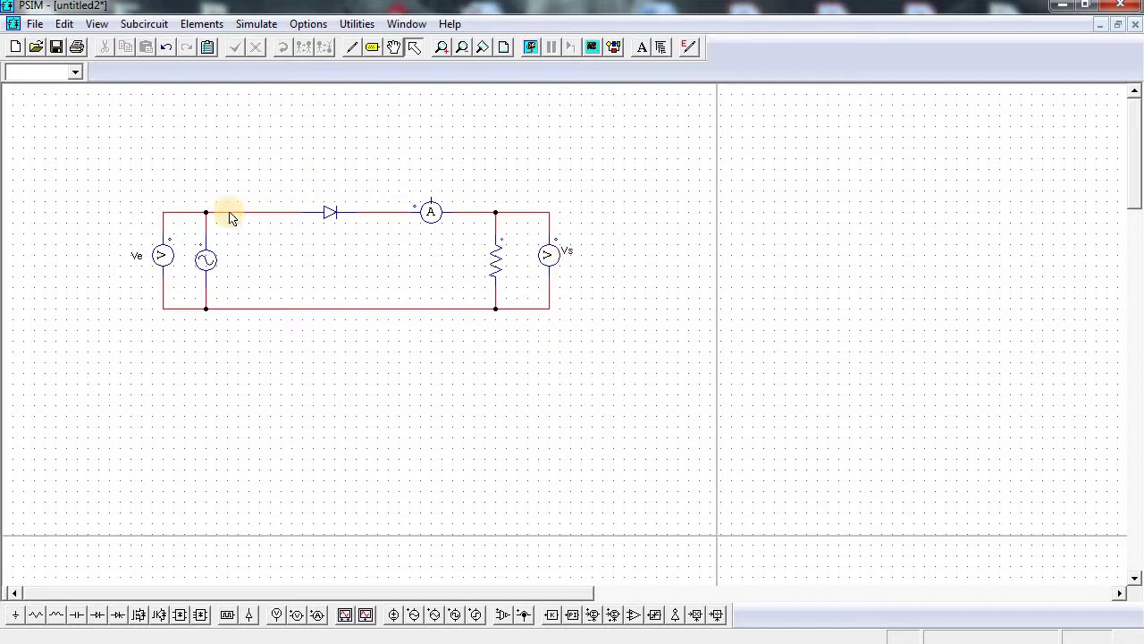
# Place a Simulation Control symbol above the Vs probe, keeping its default time step, total time and print step
pyautogui.click(254, 27)
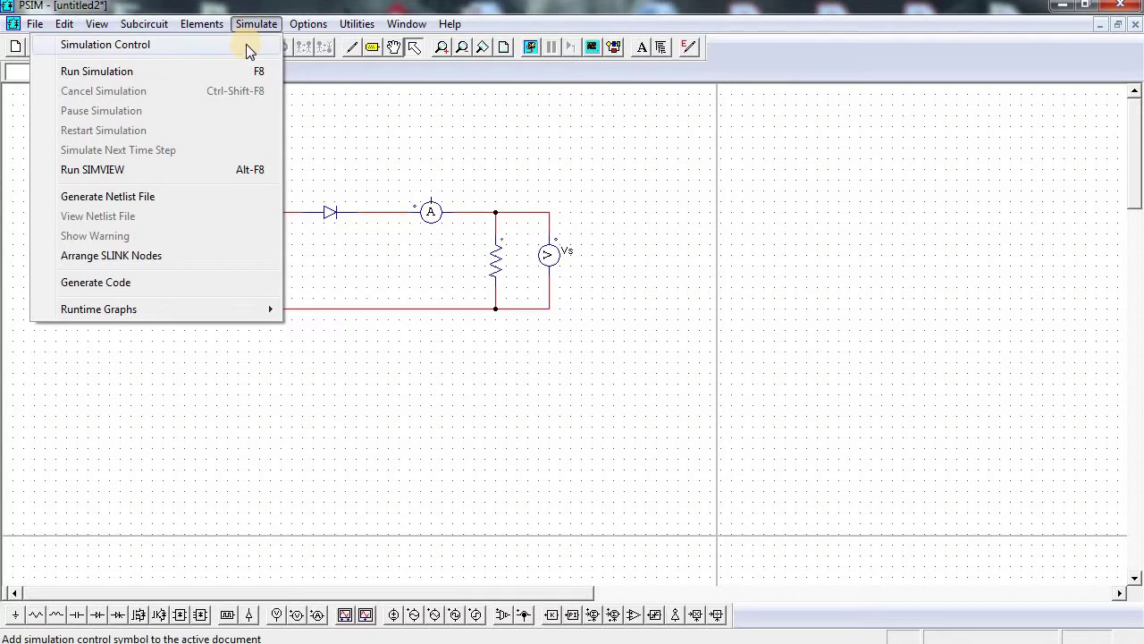
pyautogui.click(246, 45)
pyautogui.click(597, 157)
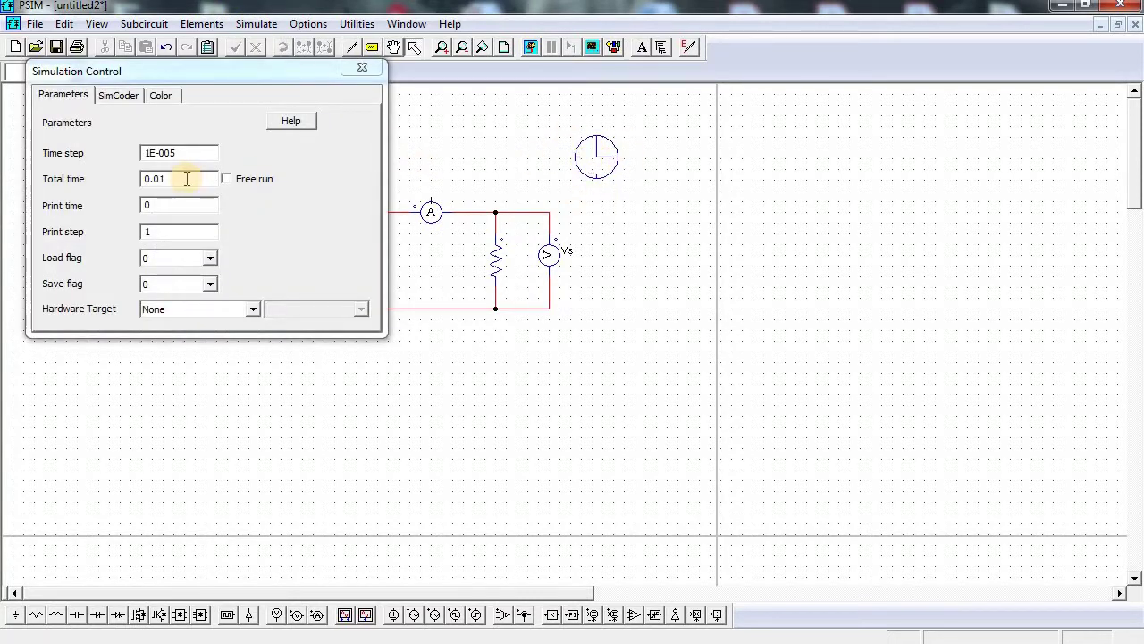
pyautogui.click(96, 155)
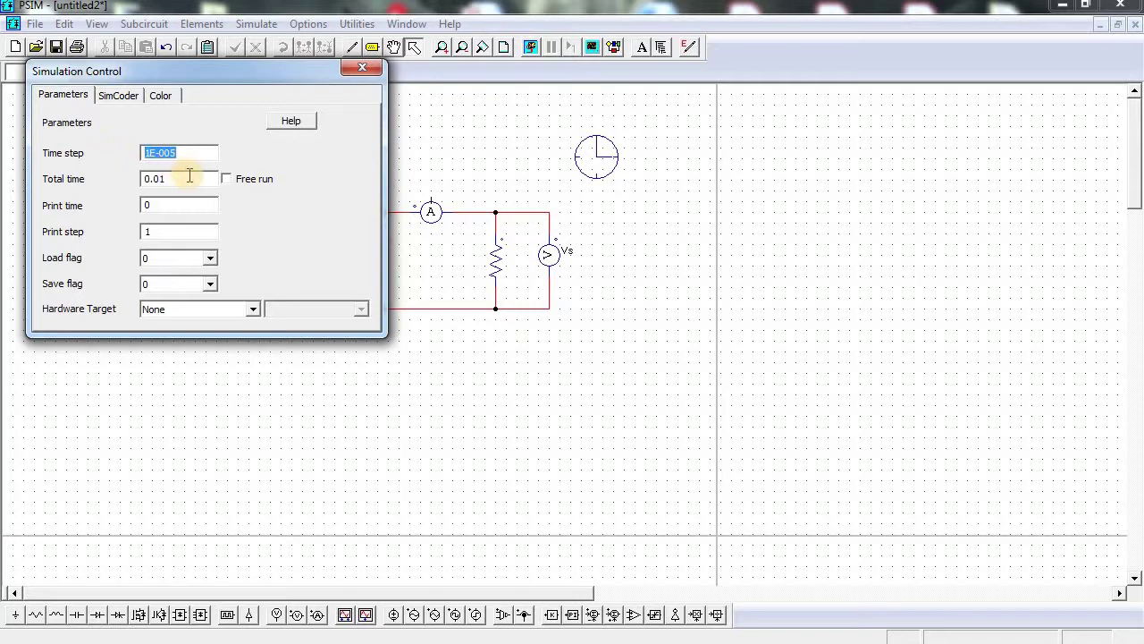
pyautogui.moveTo(190, 175); pyautogui.dragTo(134, 177)
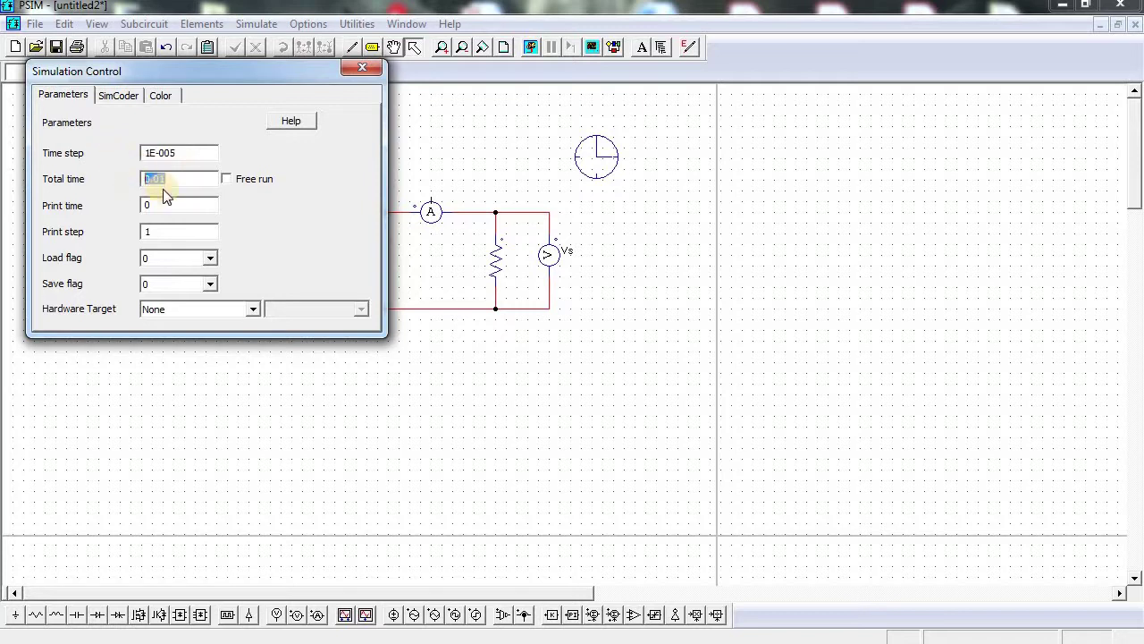
pyautogui.moveTo(166, 232); pyautogui.dragTo(111, 234)
pyautogui.click(362, 69)
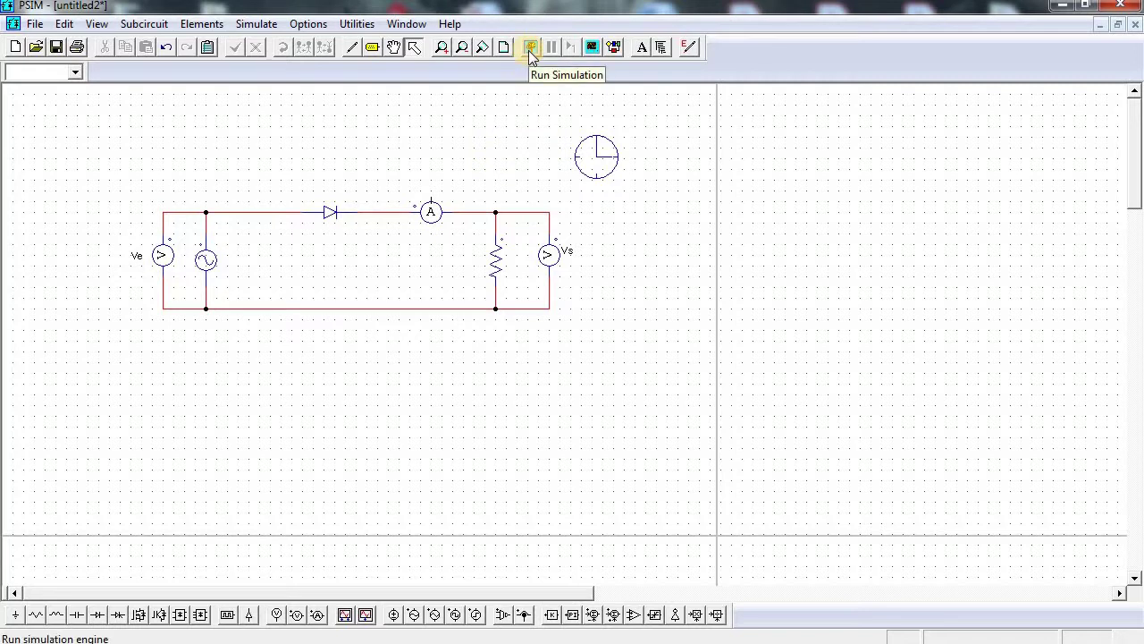
# Run the simulation and add the variables I, Ve and Vs to the curves for display
pyautogui.click(529, 48)
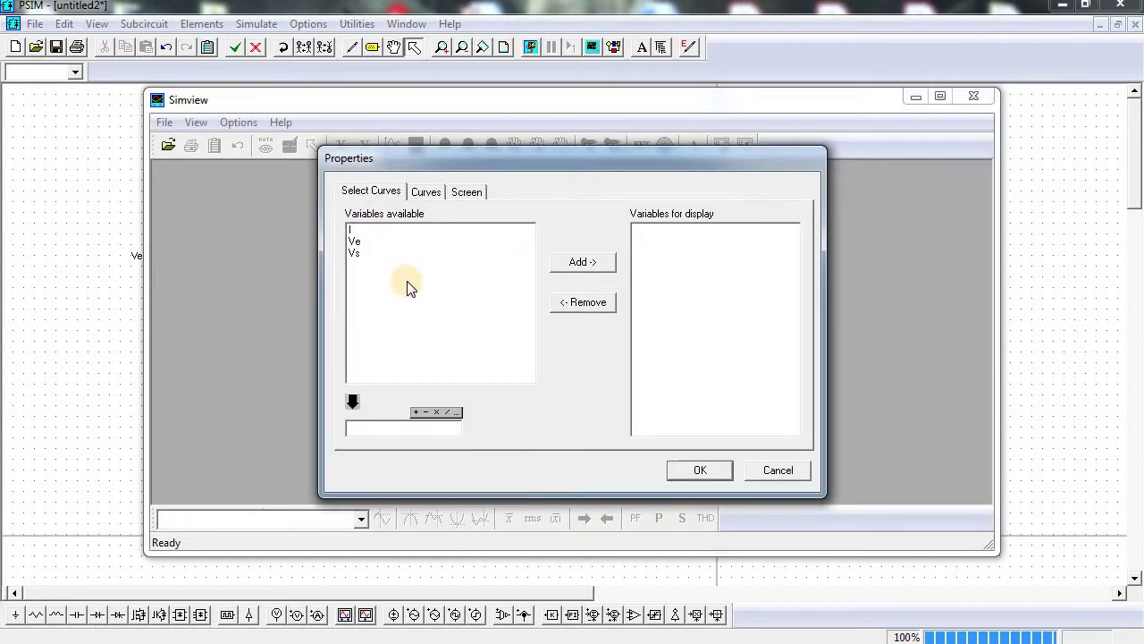
pyautogui.click(354, 231)
pyautogui.keyDown('ctrl'); pyautogui.click(359, 241); pyautogui.keyUp('ctrl')
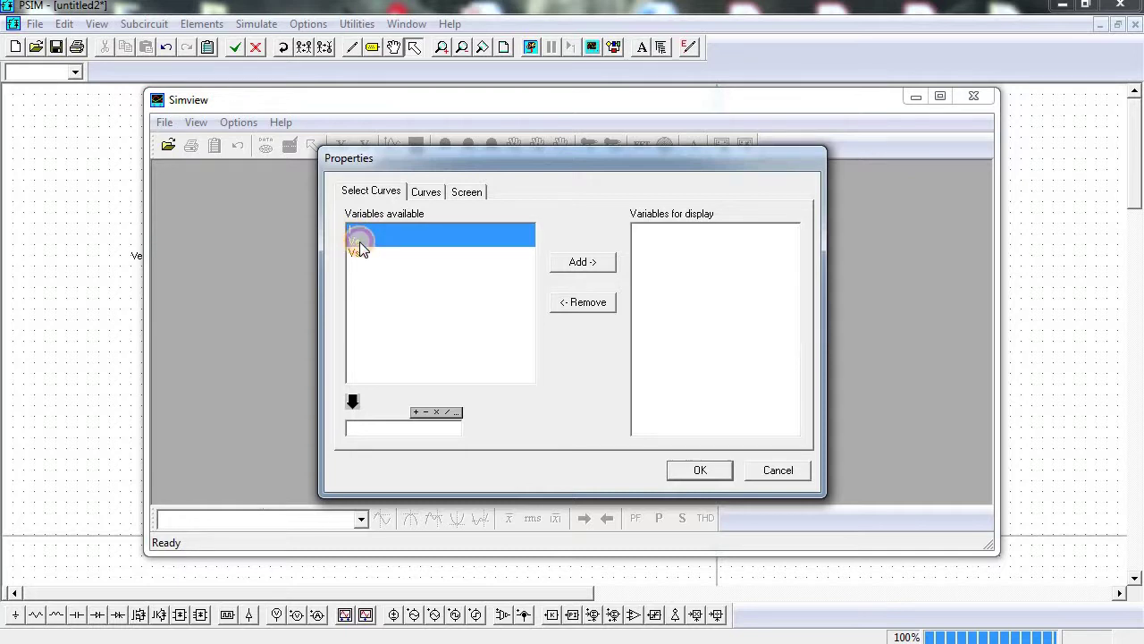
pyautogui.keyDown('ctrl'); pyautogui.click(363, 253); pyautogui.keyUp('ctrl')
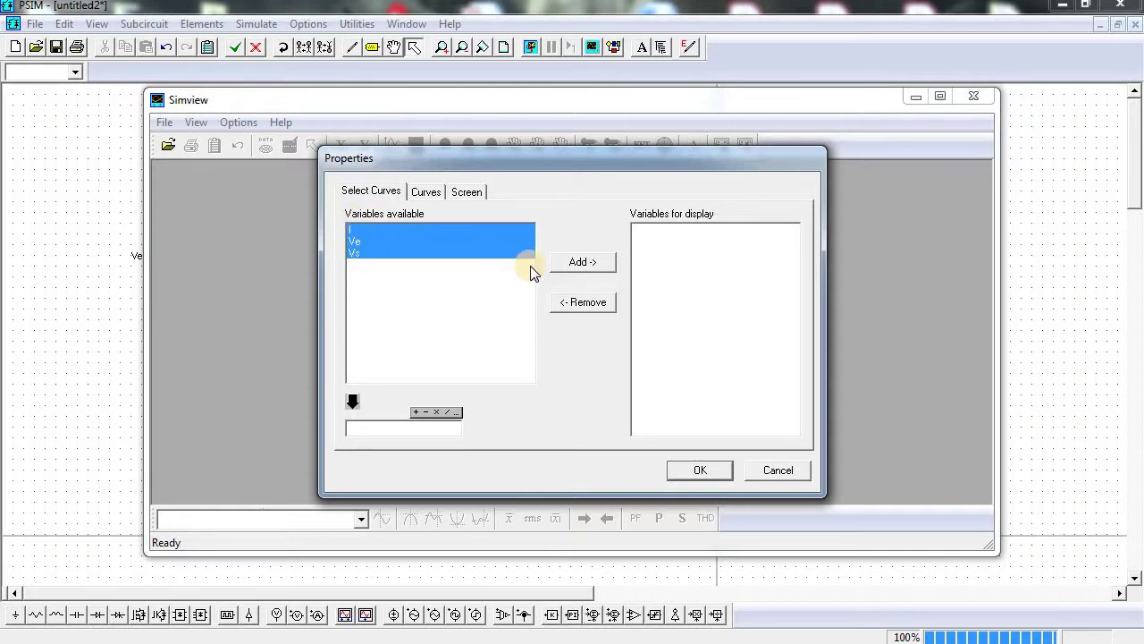
pyautogui.click(579, 263)
# Remove the current I from the variables for display, keeping only Ve and Vs
pyautogui.moveTo(638, 228); pyautogui.dragTo(647, 255)
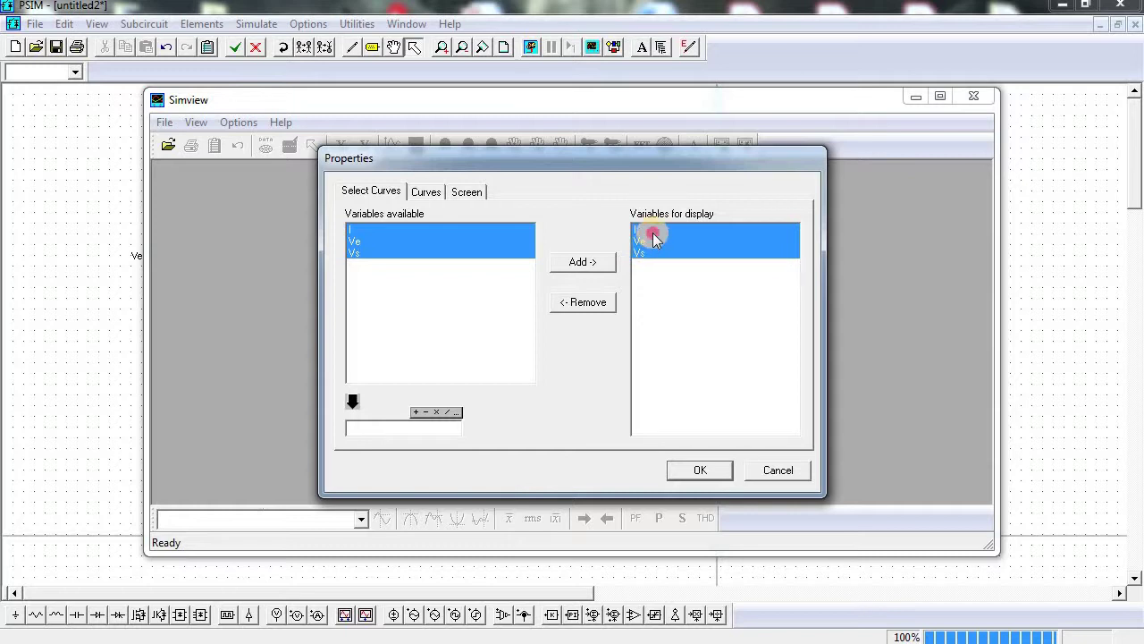
pyautogui.keyDown('ctrl'); pyautogui.click(652, 234); pyautogui.keyUp('ctrl')
pyautogui.keyDown('ctrl'); pyautogui.click(650, 251); pyautogui.keyUp('ctrl')
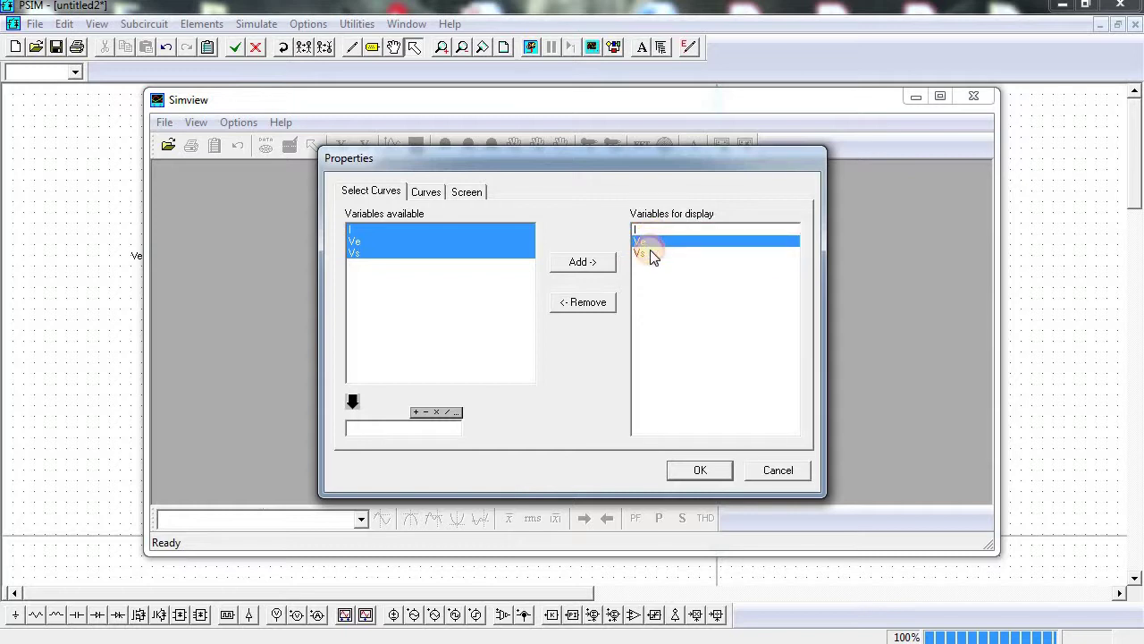
pyautogui.keyDown('ctrl'); pyautogui.click(644, 231); pyautogui.keyUp('ctrl')
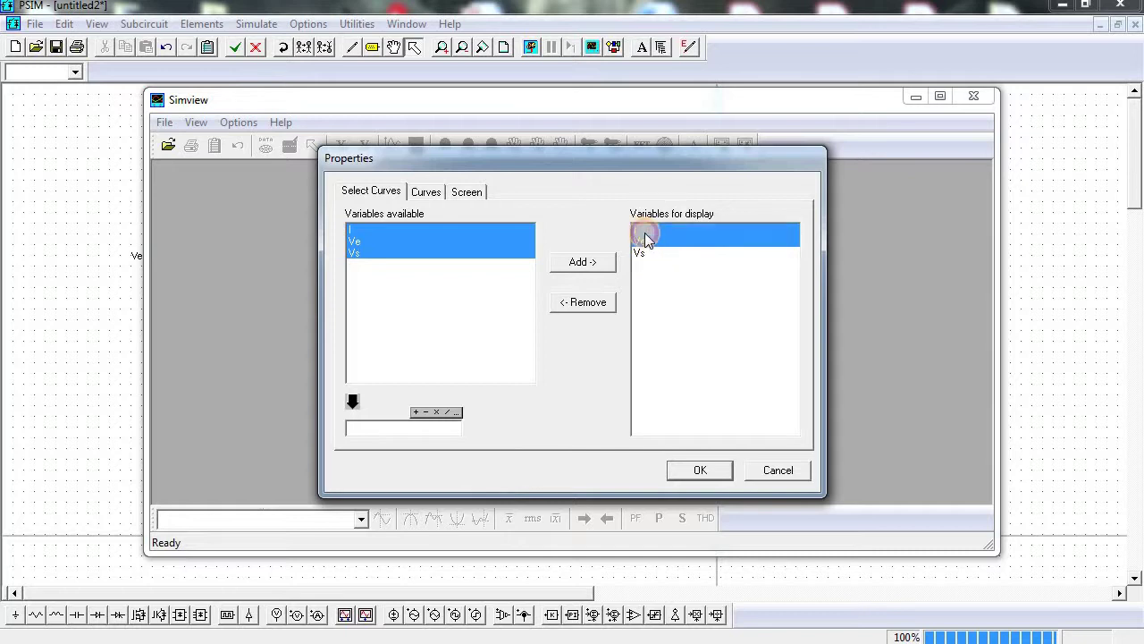
pyautogui.keyDown('ctrl'); pyautogui.click(646, 238); pyautogui.keyUp('ctrl')
pyautogui.keyDown('ctrl'); pyautogui.click(645, 241); pyautogui.keyUp('ctrl')
pyautogui.keyDown('ctrl'); pyautogui.click(645, 251); pyautogui.keyUp('ctrl')
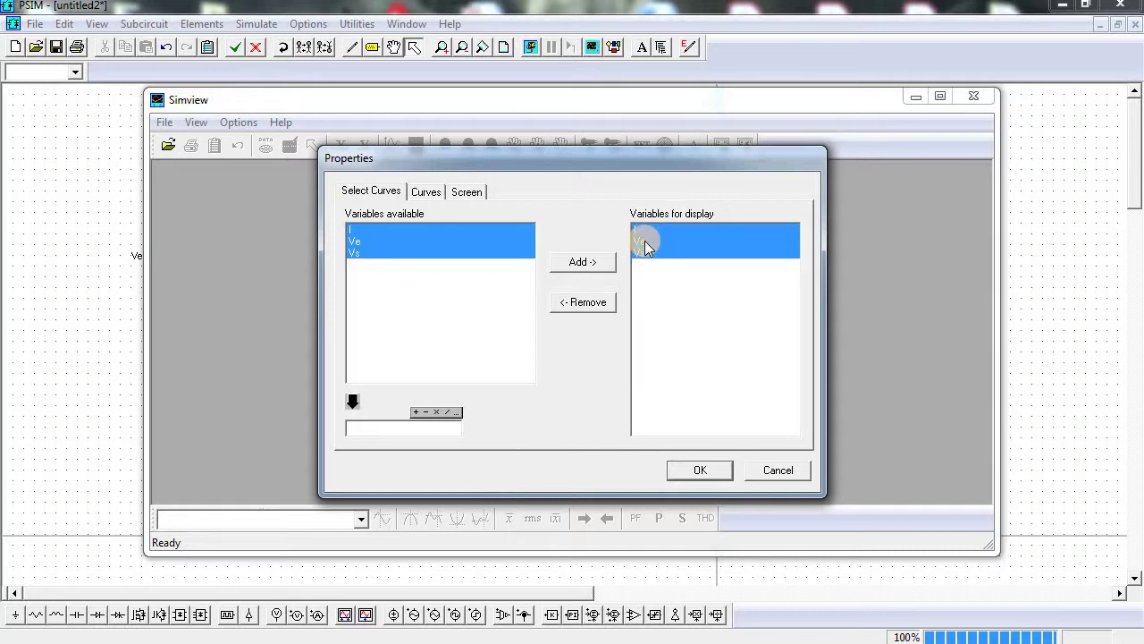
pyautogui.keyDown('ctrl'); pyautogui.click(646, 229); pyautogui.keyUp('ctrl')
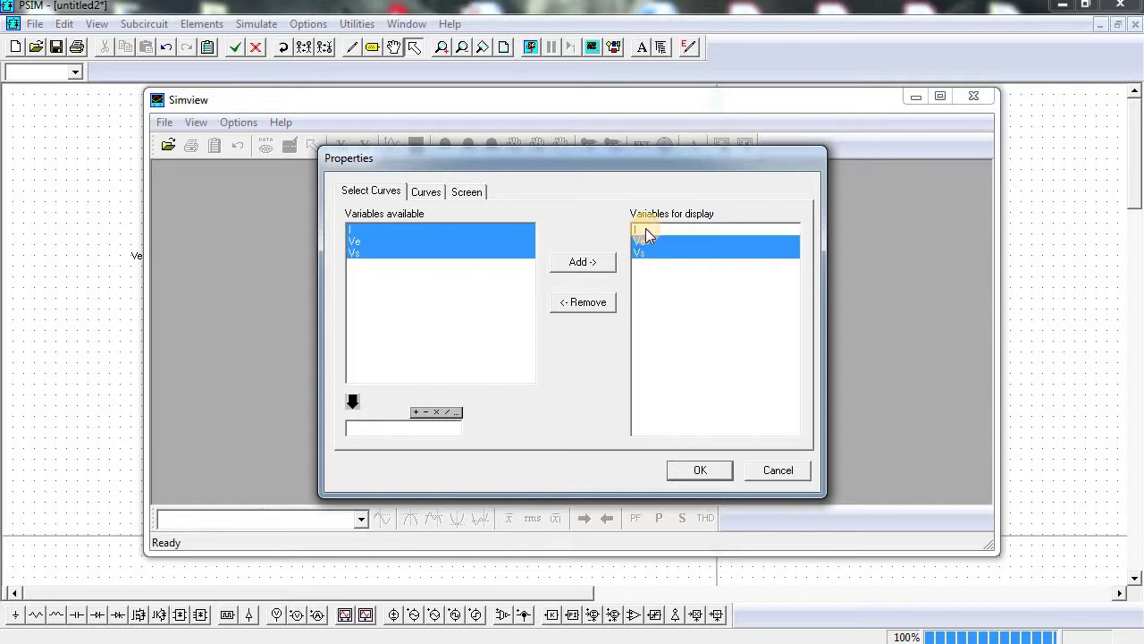
pyautogui.keyDown('ctrl'); pyautogui.click(650, 254); pyautogui.keyUp('ctrl')
pyautogui.keyDown('ctrl'); pyautogui.click(641, 232); pyautogui.keyUp('ctrl')
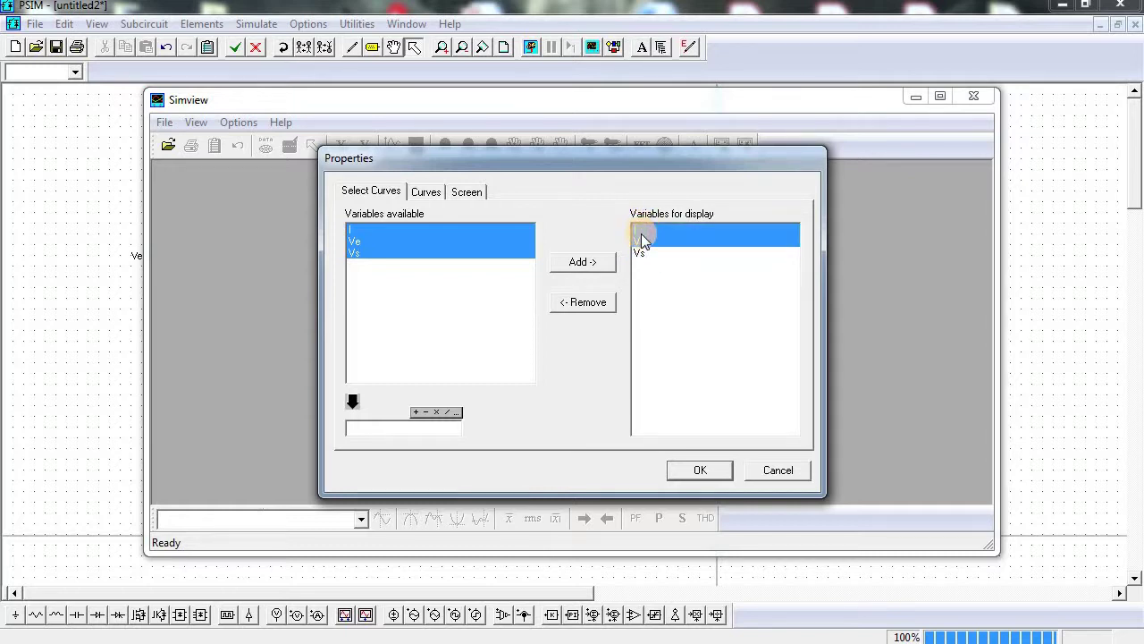
pyautogui.keyDown('ctrl'); pyautogui.click(643, 240); pyautogui.keyUp('ctrl')
pyautogui.click(592, 302)
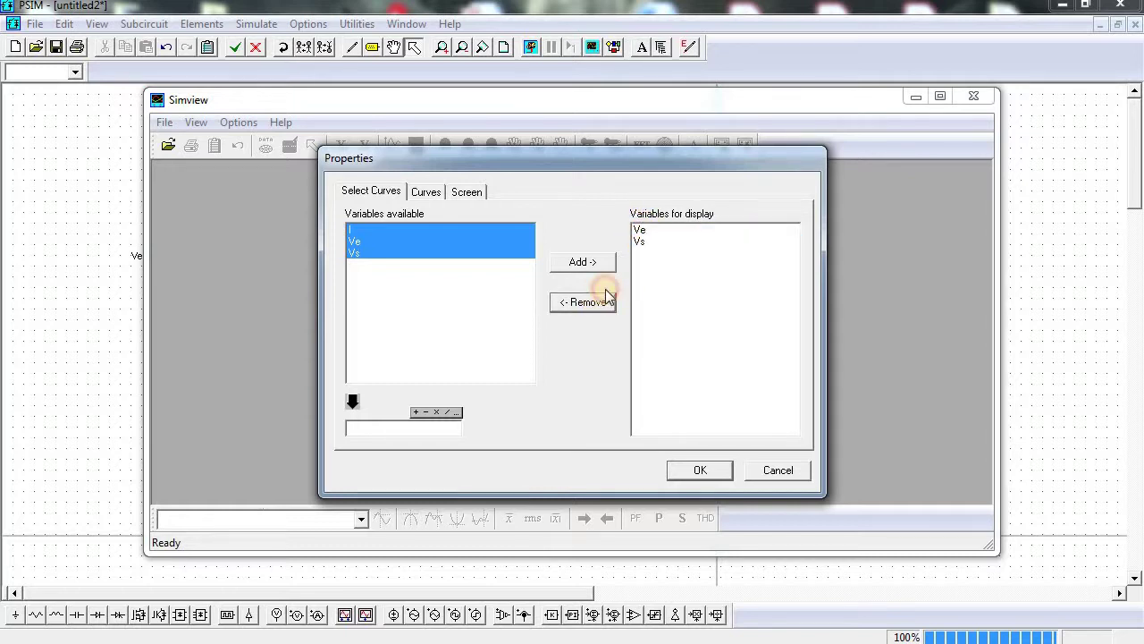
# Remove Vs from the variables for display, plot only Ve, and reposition the graph window
pyautogui.click(640, 240)
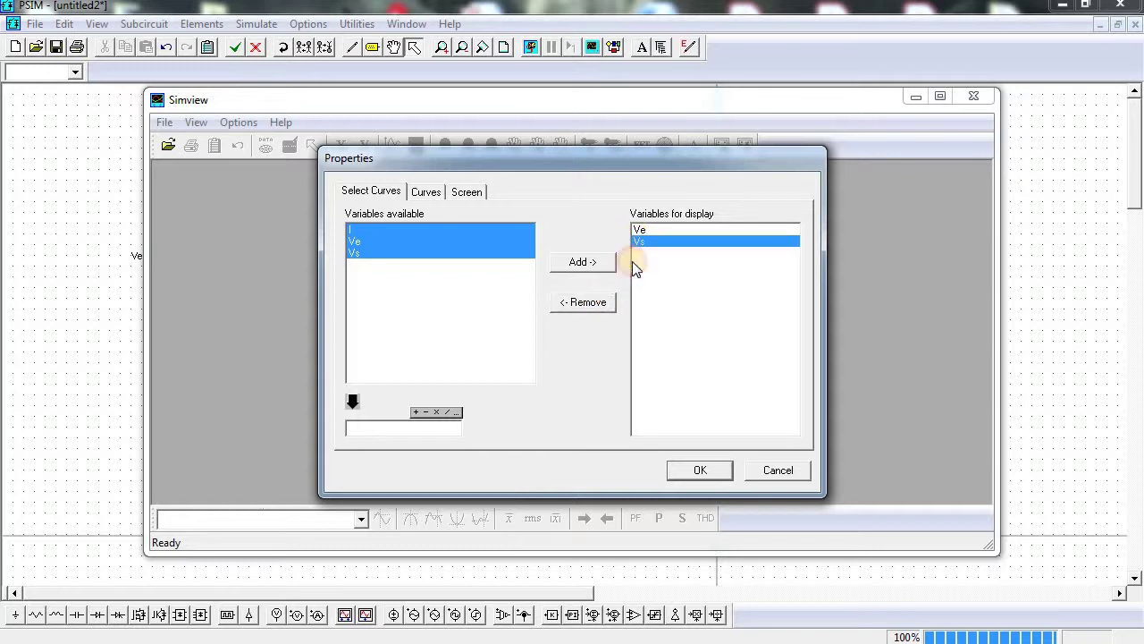
pyautogui.click(593, 298)
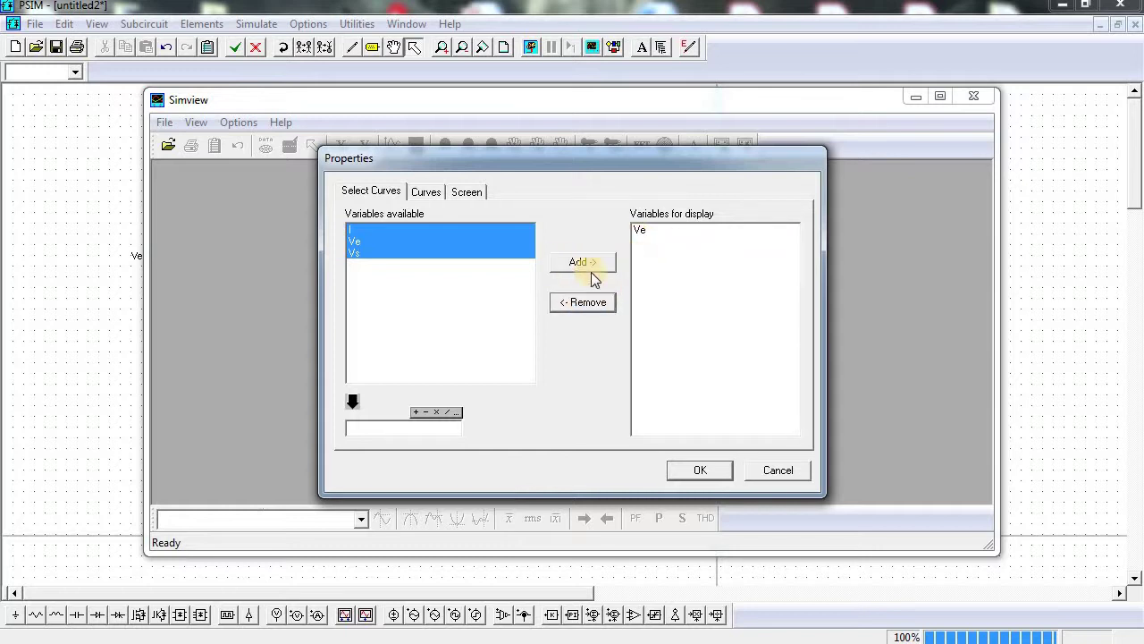
pyautogui.click(647, 230)
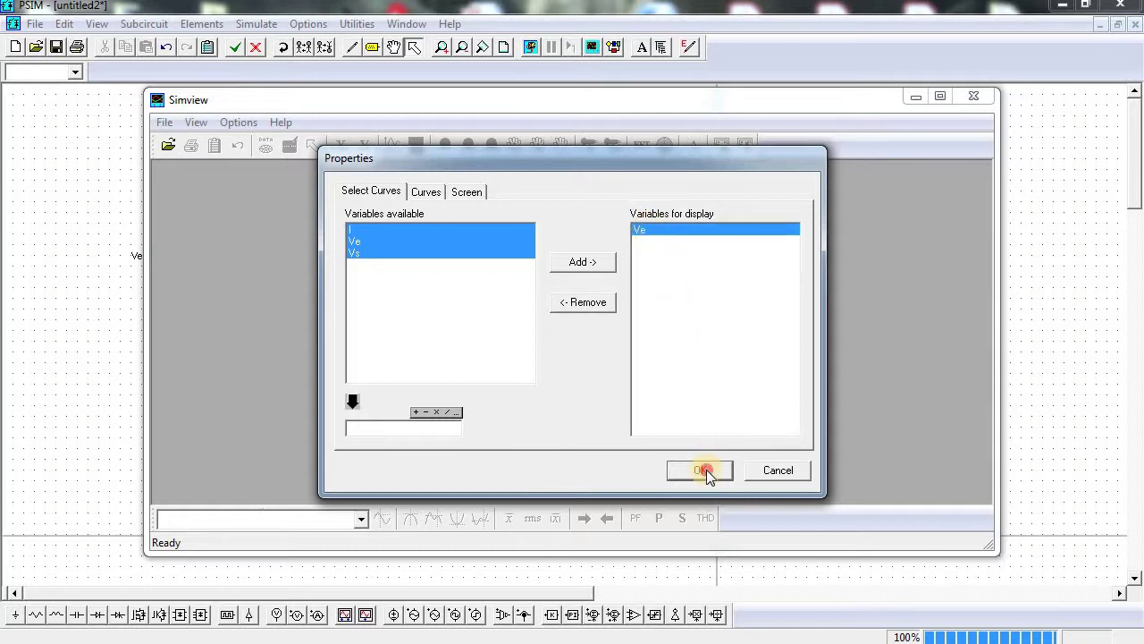
pyautogui.click(702, 468)
pyautogui.click(828, 178)
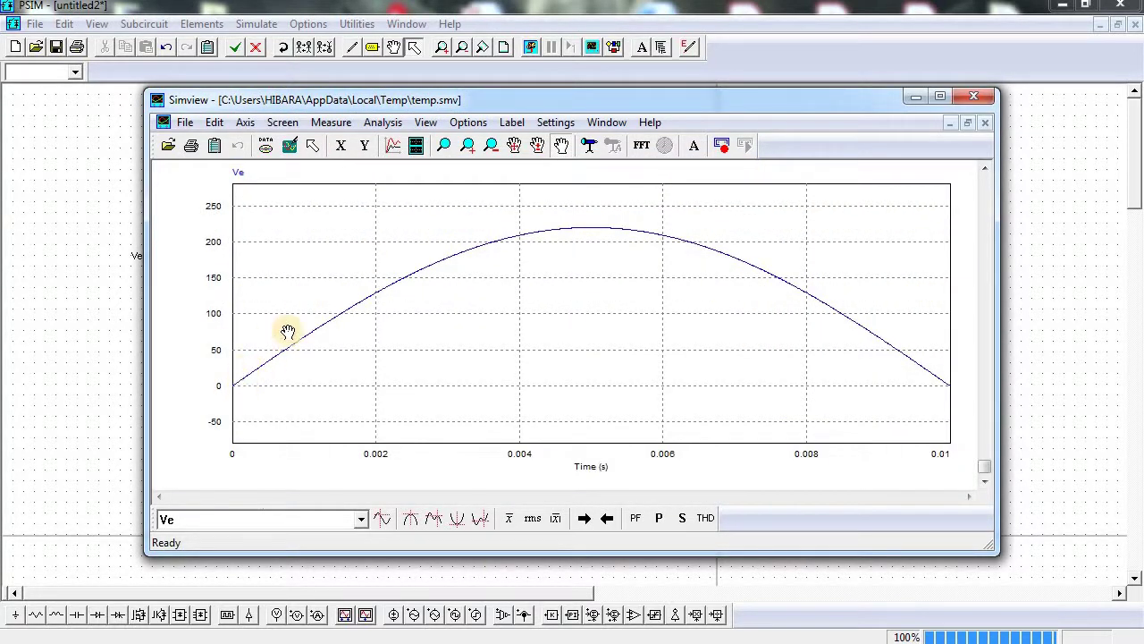
pyautogui.moveTo(246, 99); pyautogui.dragTo(235, 125)
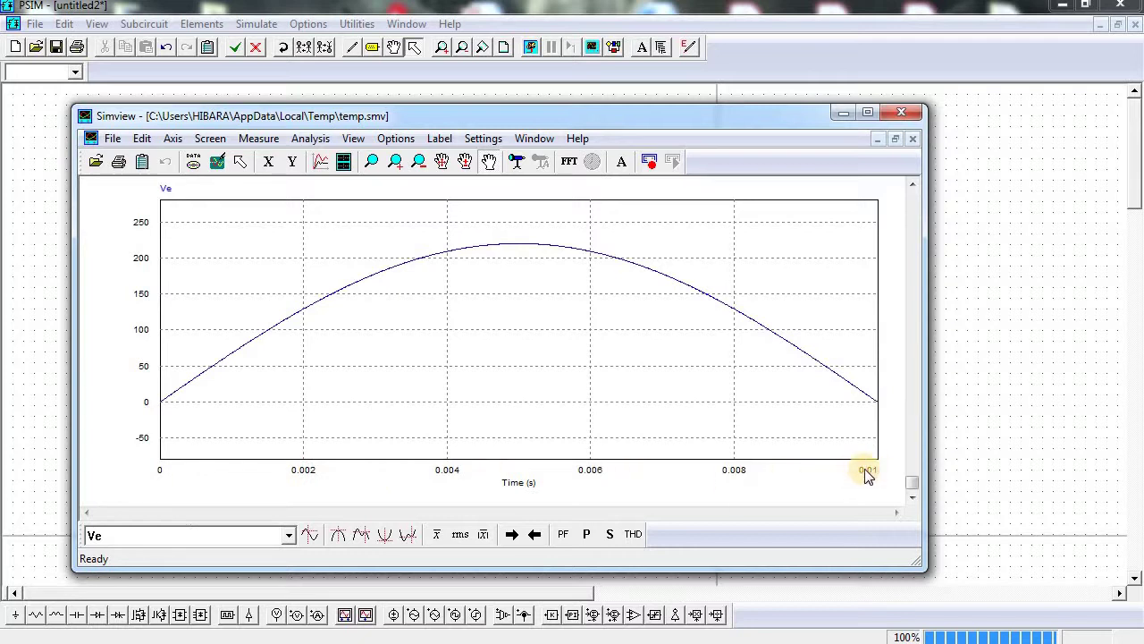
# Set the Simulation Control's total time to 0.04 and run the simulation again
pyautogui.click(847, 114)
pyautogui.doubleClick(592, 155)
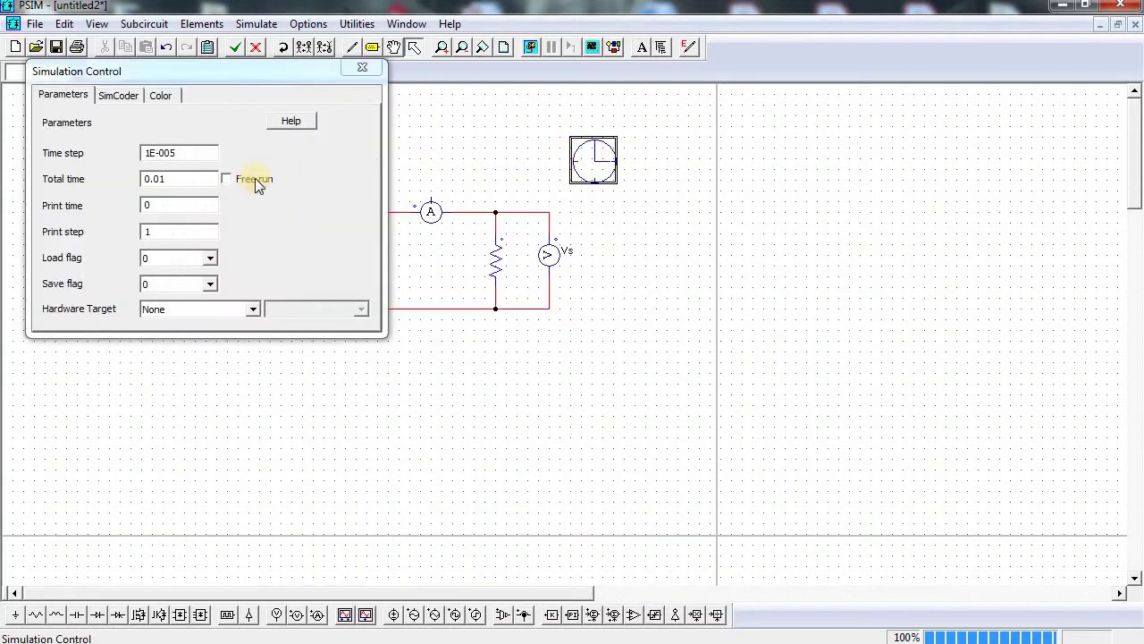
pyautogui.click(178, 185)
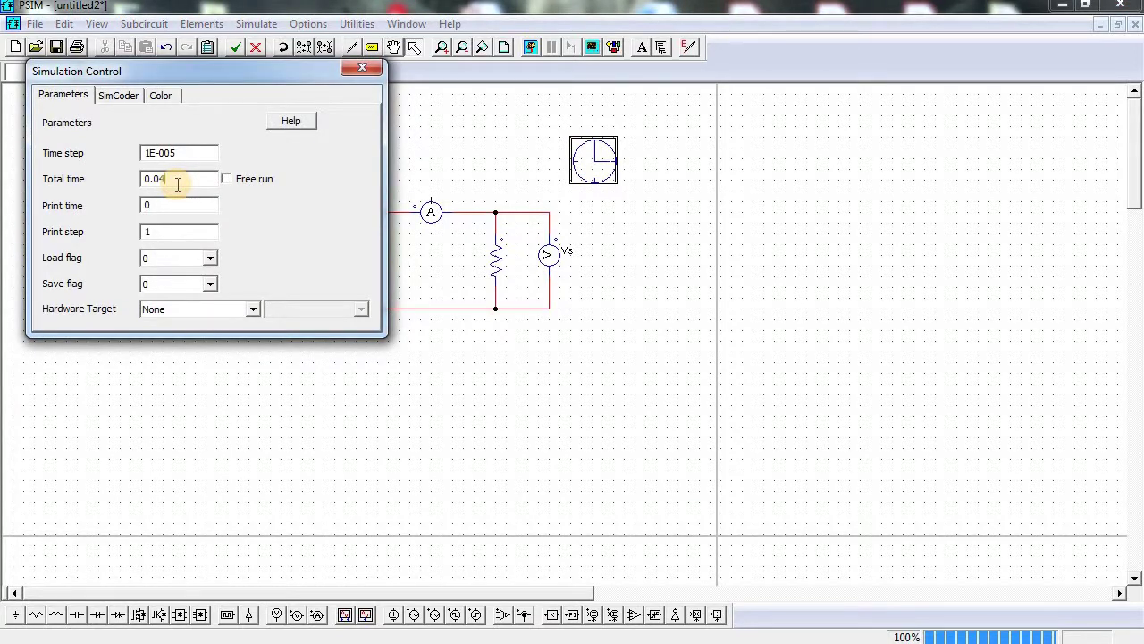
pyautogui.click(362, 68)
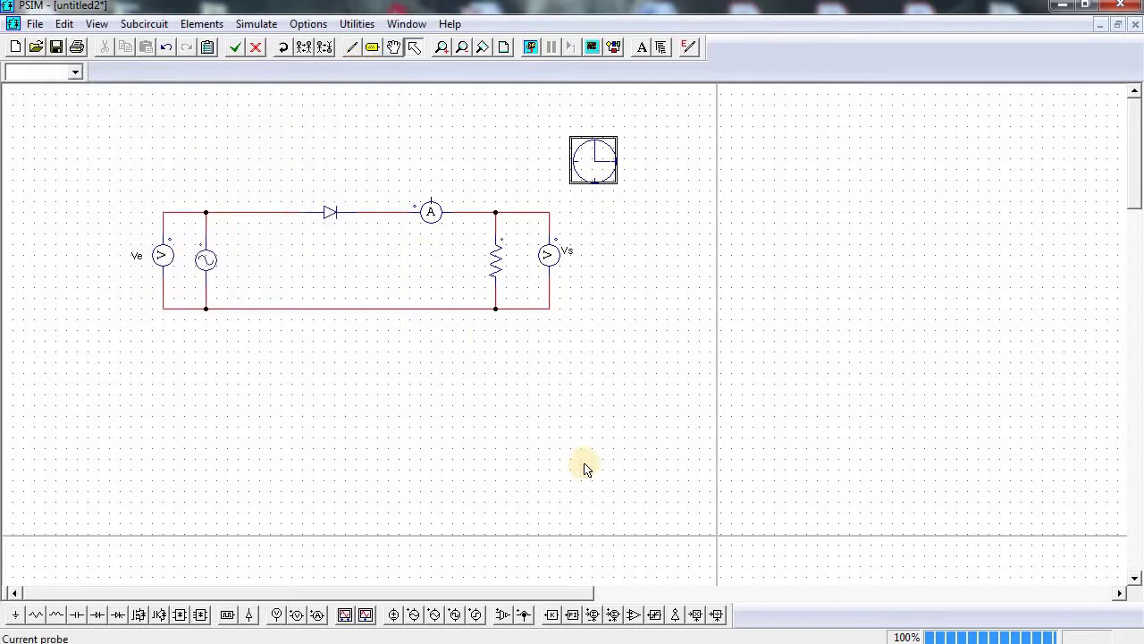
pyautogui.click(531, 48)
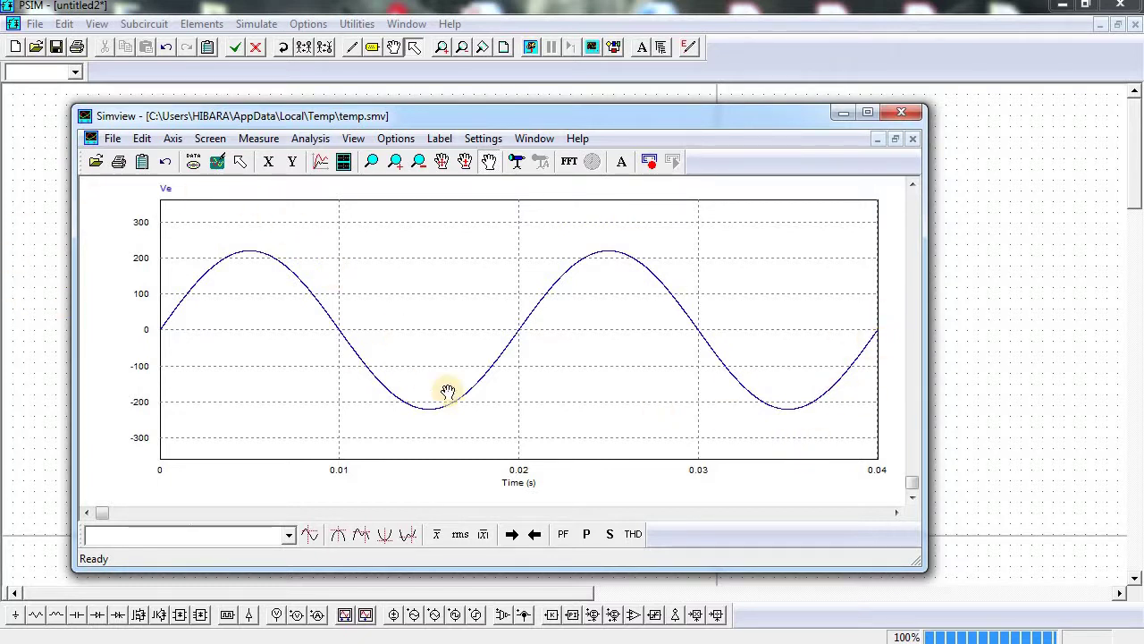
# Add a second graph screen below the Ve plot and display the curve Vs in it
pyautogui.click(344, 163)
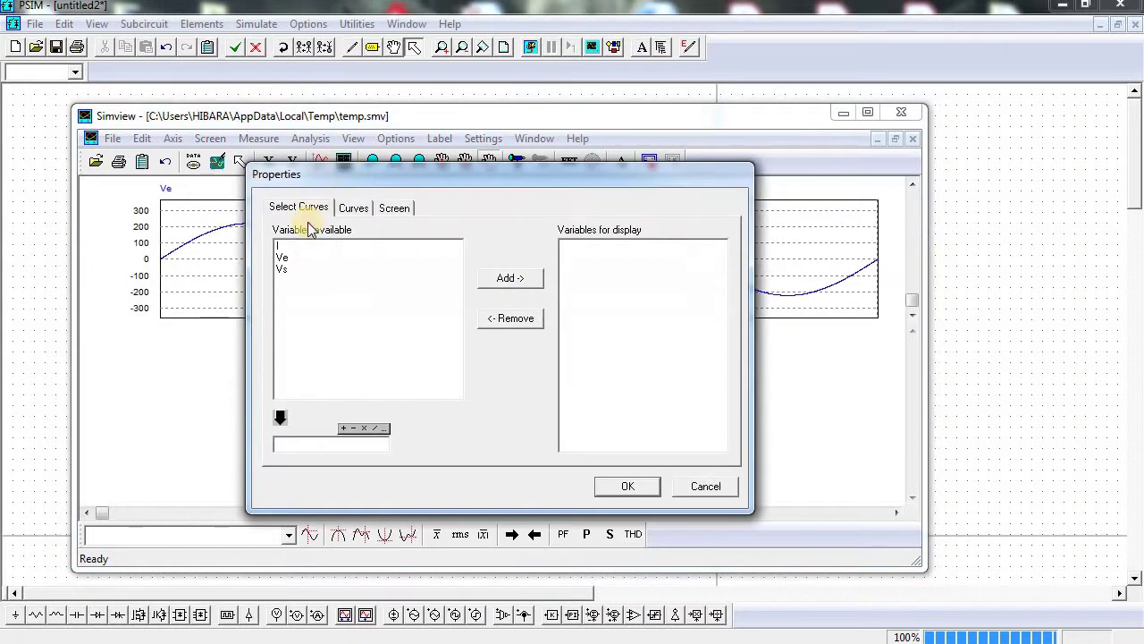
pyautogui.click(297, 272)
pyautogui.click(491, 280)
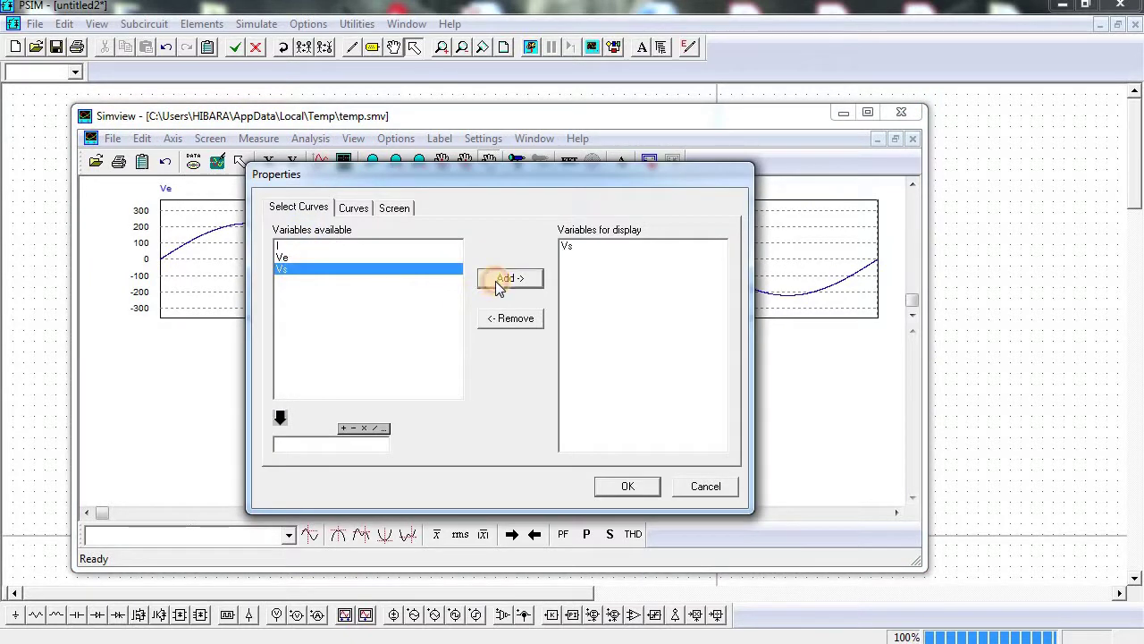
pyautogui.click(645, 488)
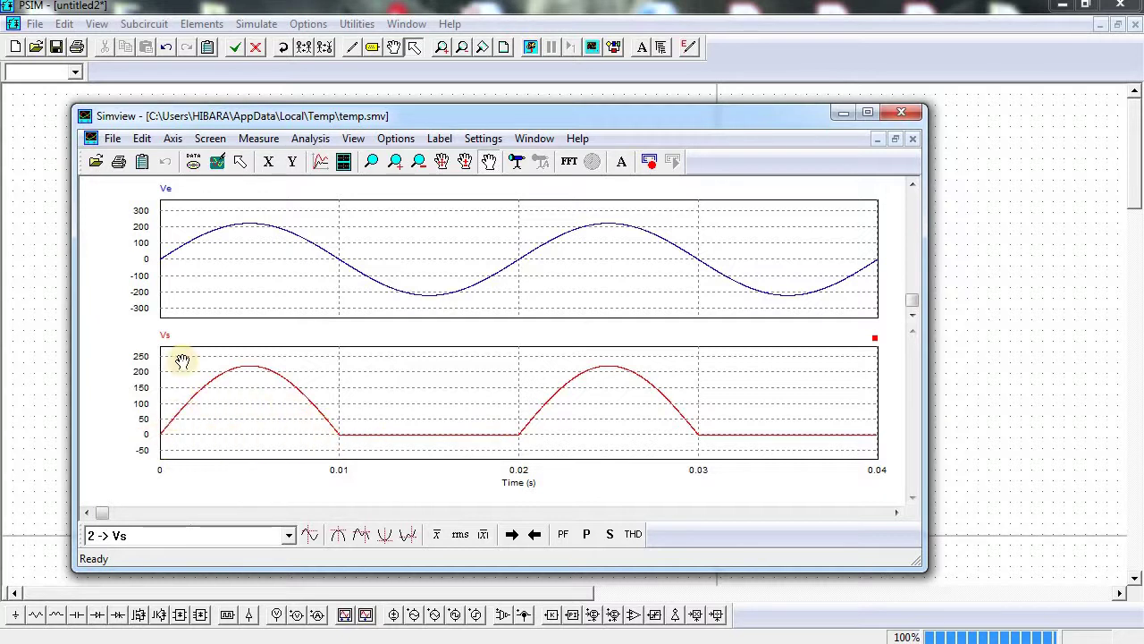
# Add the current I to the Vs graph so both curves share the same screen
pyautogui.click(321, 161)
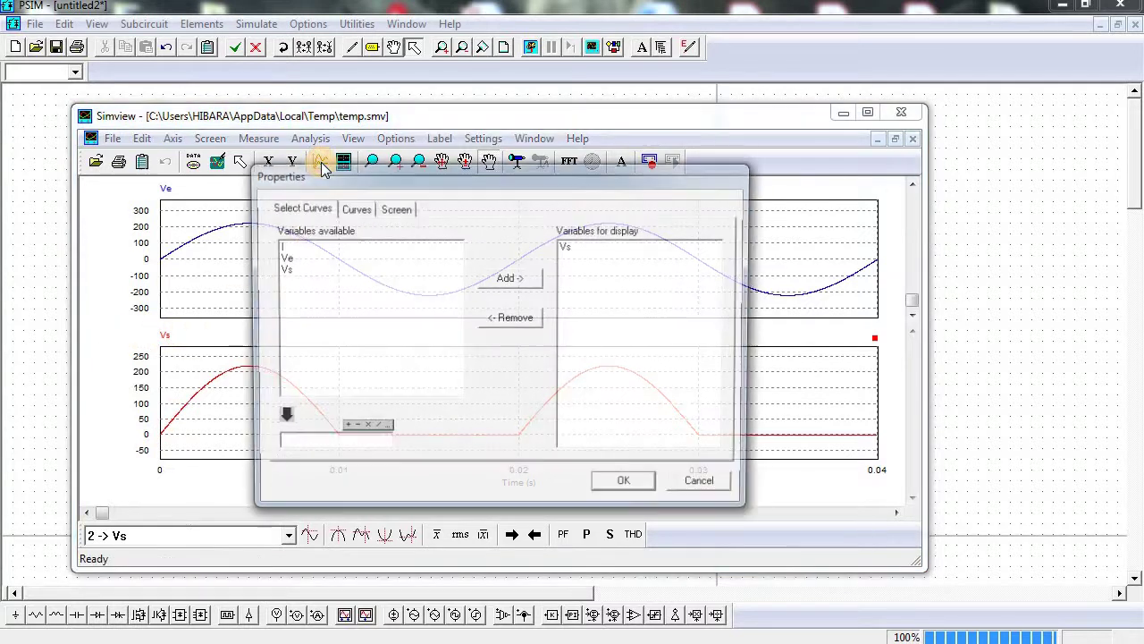
pyautogui.click(371, 244)
pyautogui.click(502, 282)
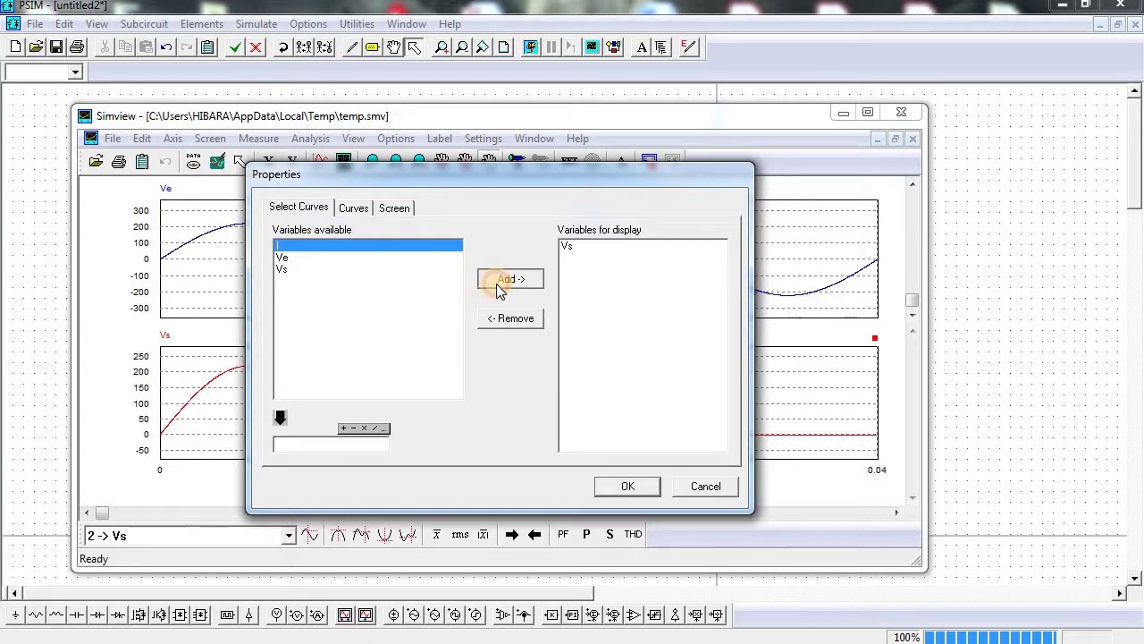
pyautogui.click(631, 491)
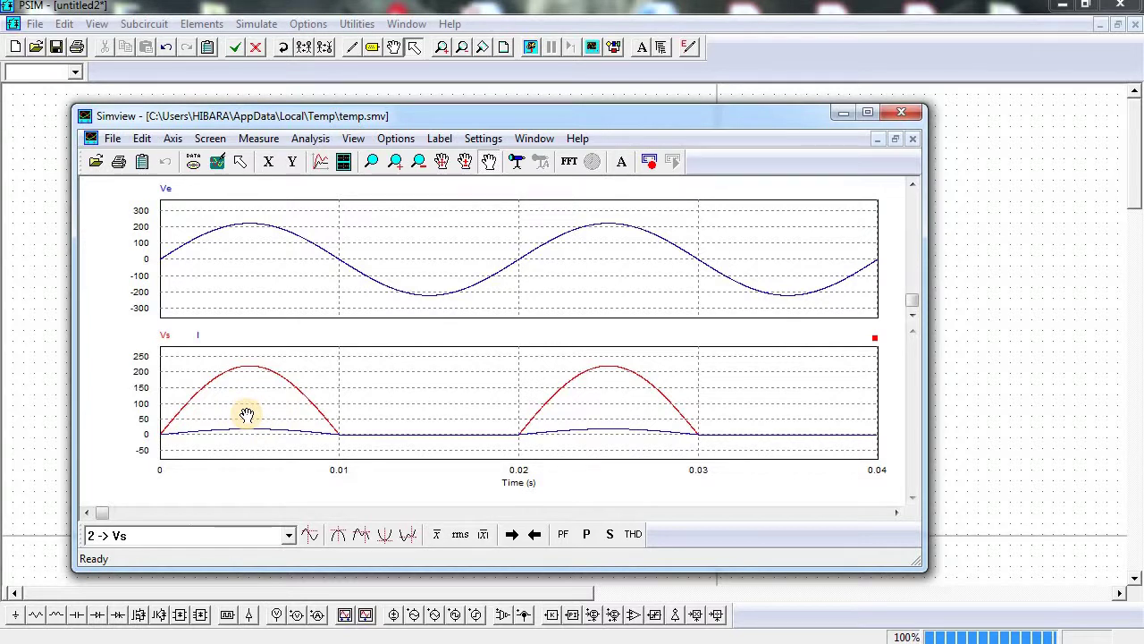
# Set the load resistor R1's resistance to 2 and rerun the simulation
pyautogui.click(843, 114)
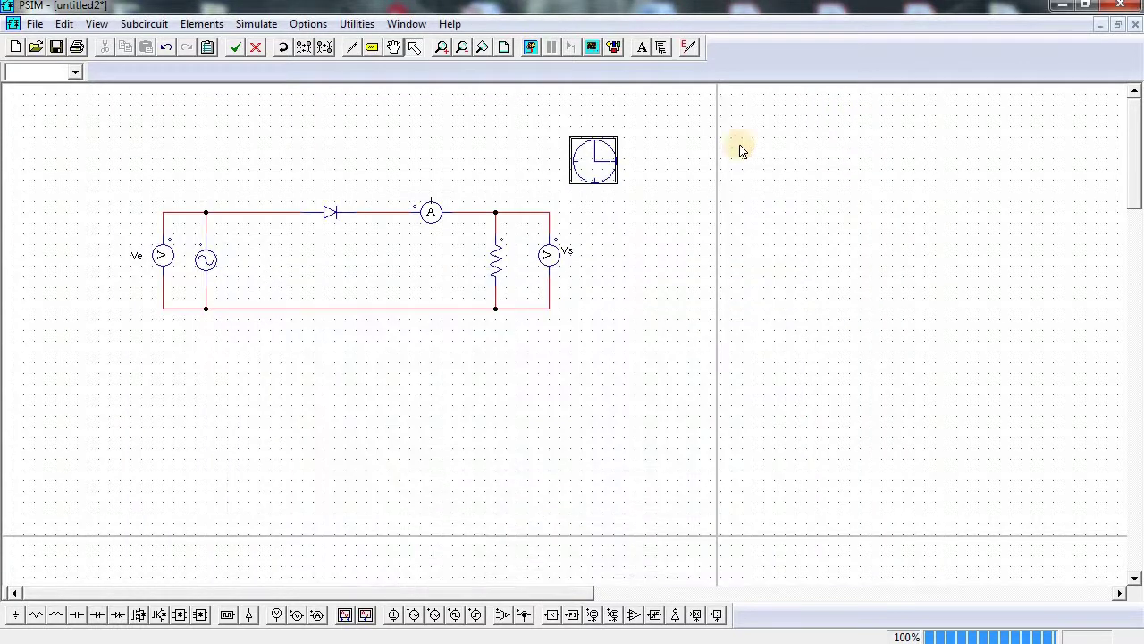
pyautogui.doubleClick(492, 259)
pyautogui.click(201, 187)
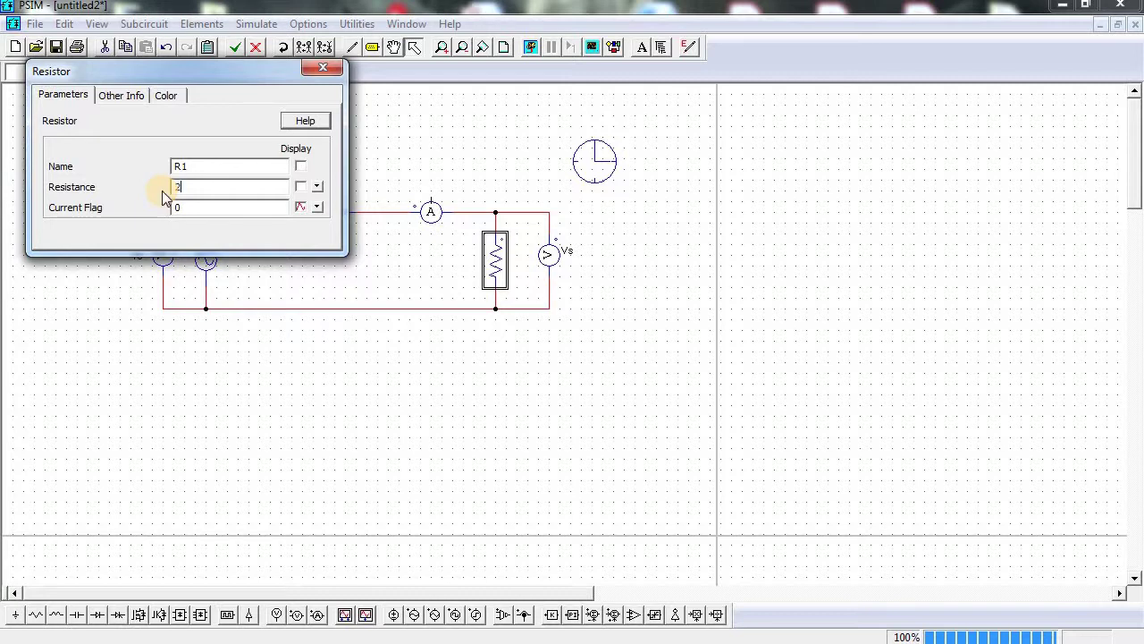
pyautogui.click(327, 75)
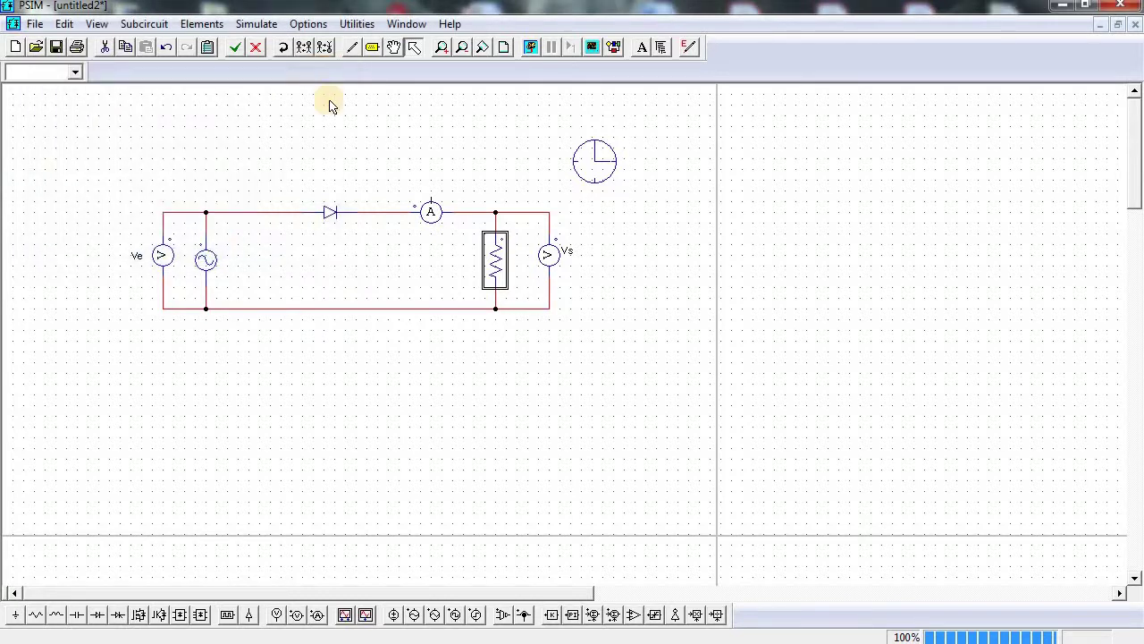
pyautogui.click(531, 47)
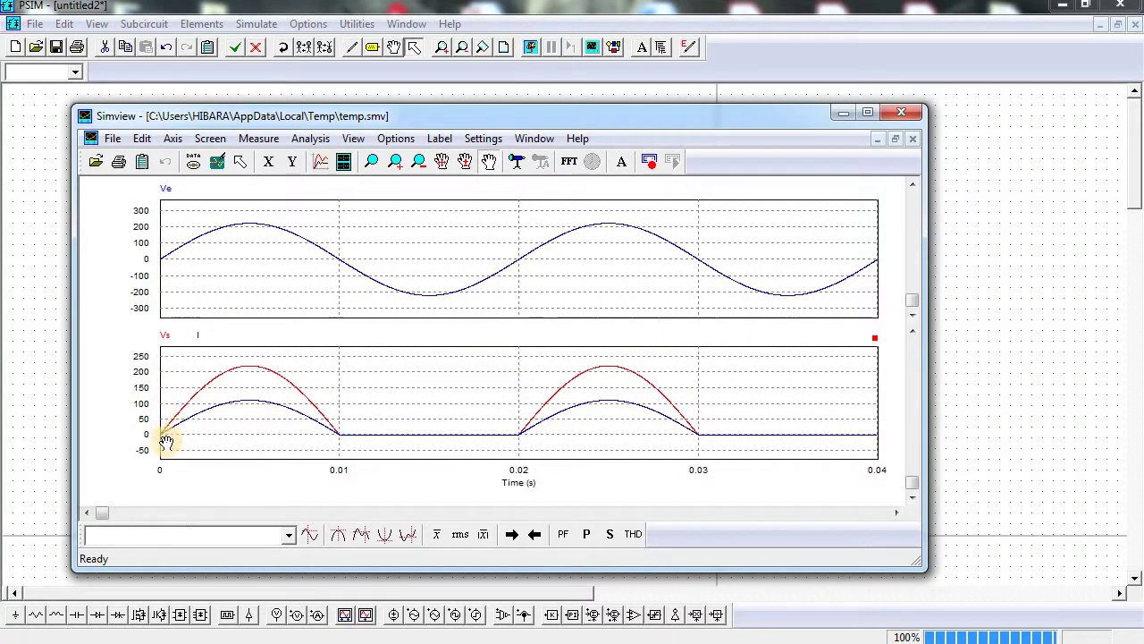